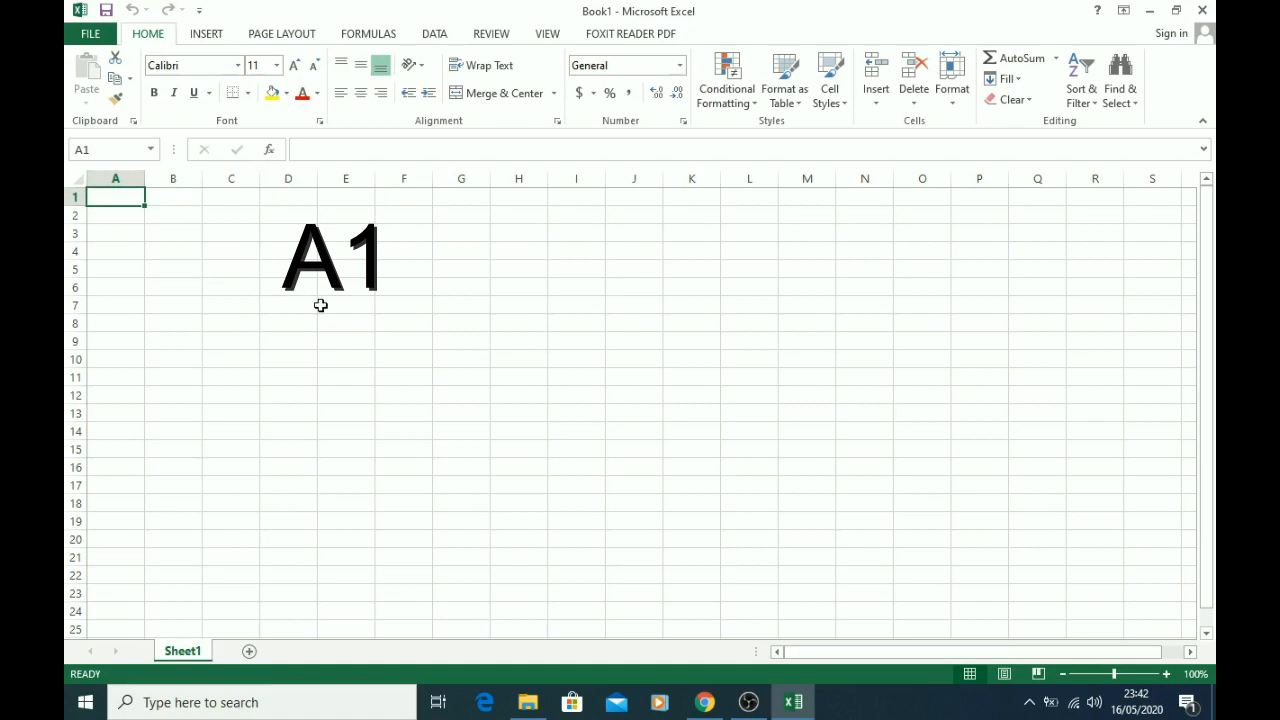
{"action": "left_click", "coordinate": [340, 357]}
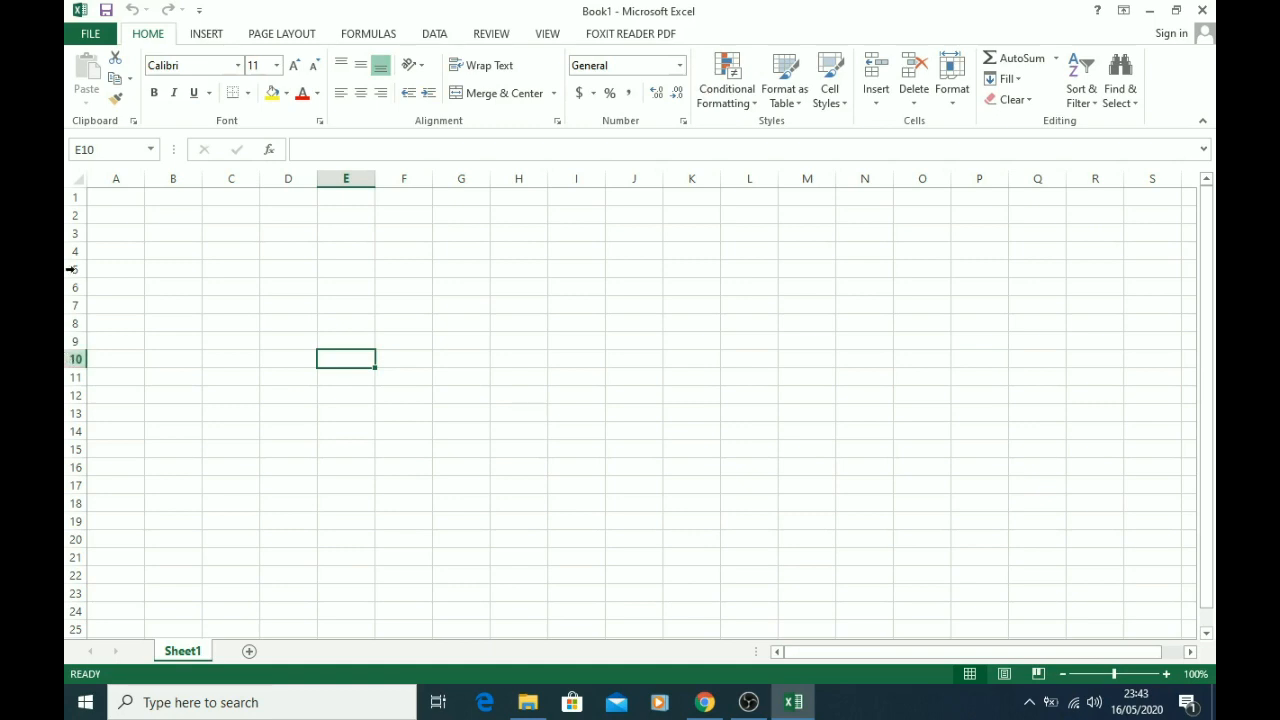
{"action": "left_click_drag", "start_coordinate": [114, 196], "coordinate": [337, 362]}
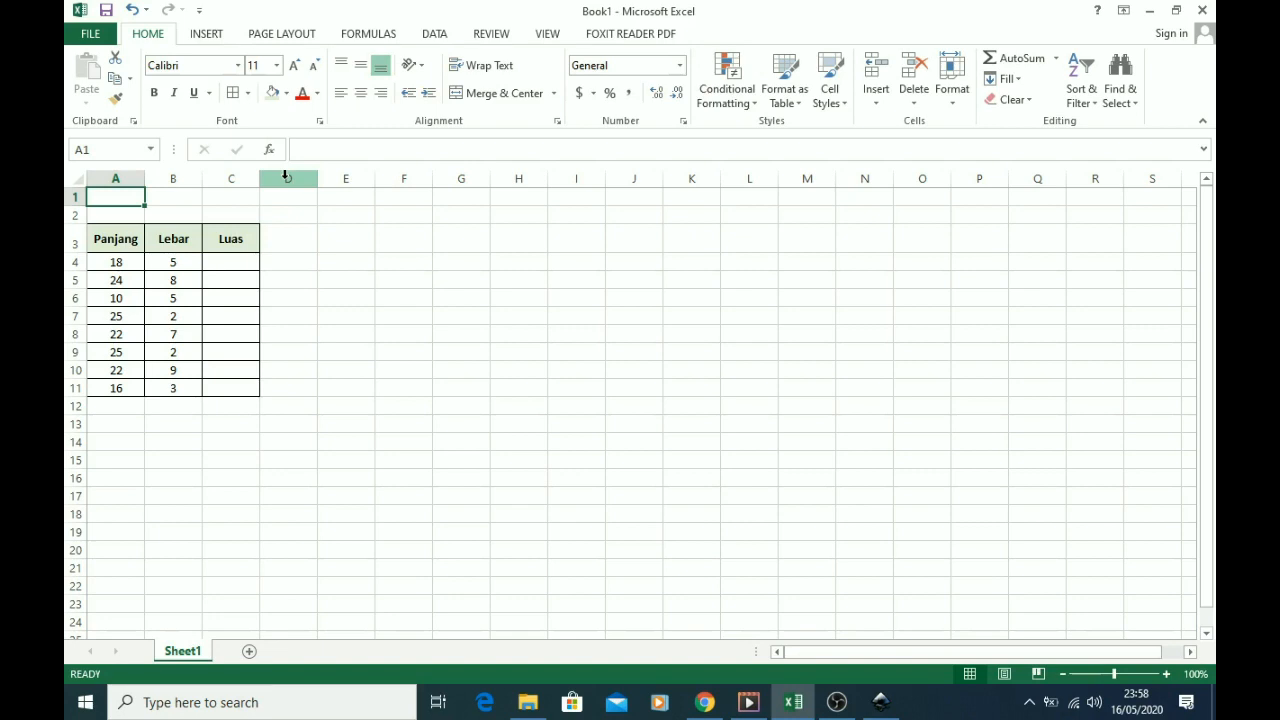
Calculate Luas in C4 with the formula =A4*B4 and fill it down to C11
{"action": "left_click", "coordinate": [240, 264]}
{"action": "type", "text": "="}
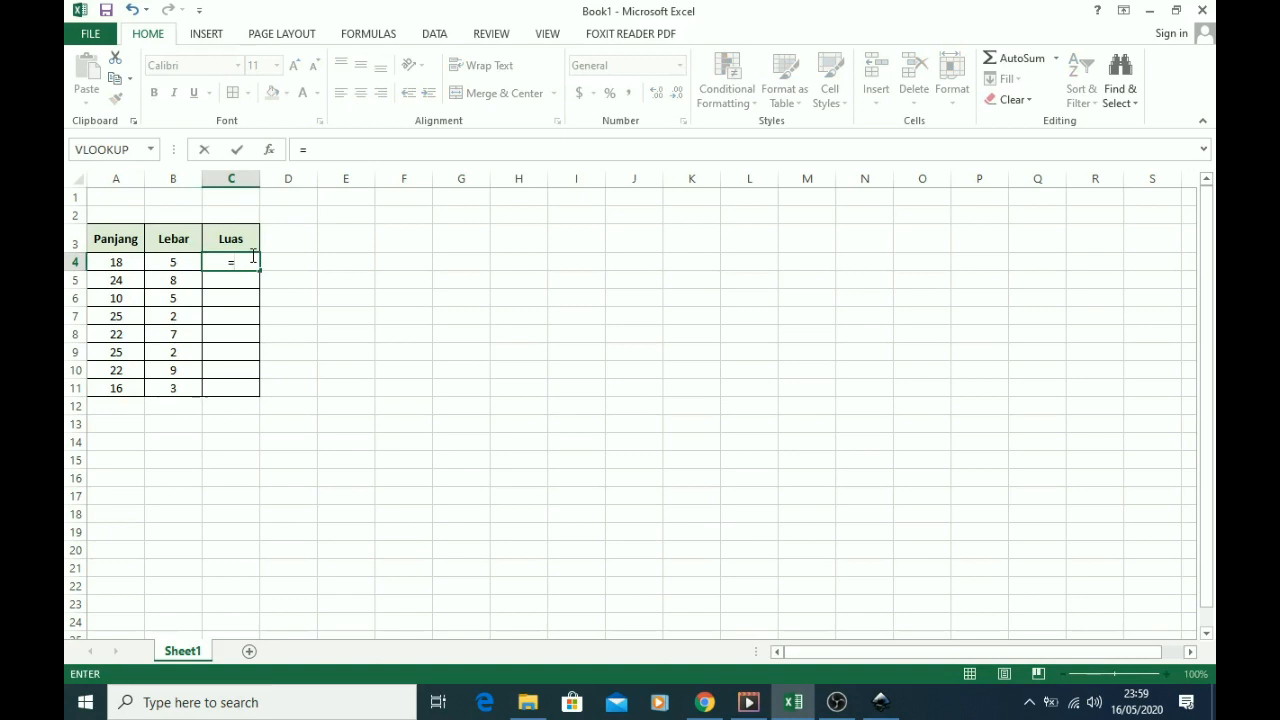
{"action": "left_click", "coordinate": [127, 262]}
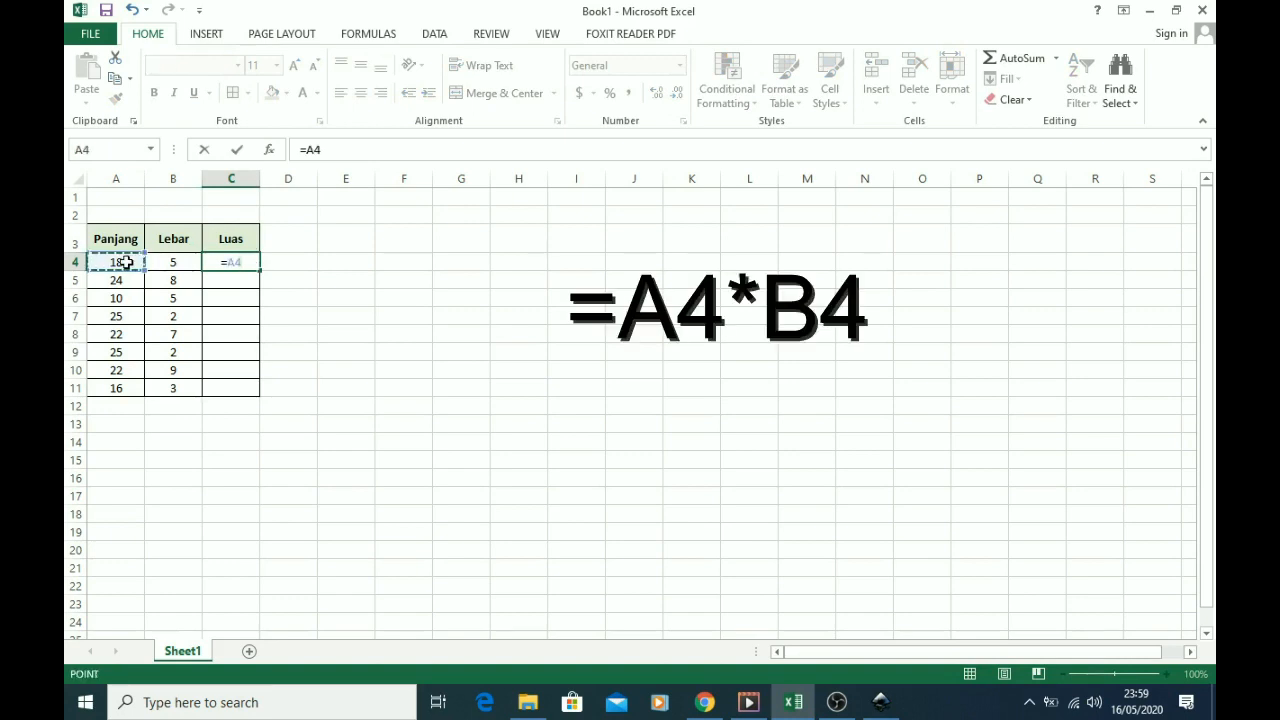
{"action": "type", "text": "*"}
{"action": "left_click", "coordinate": [173, 261]}
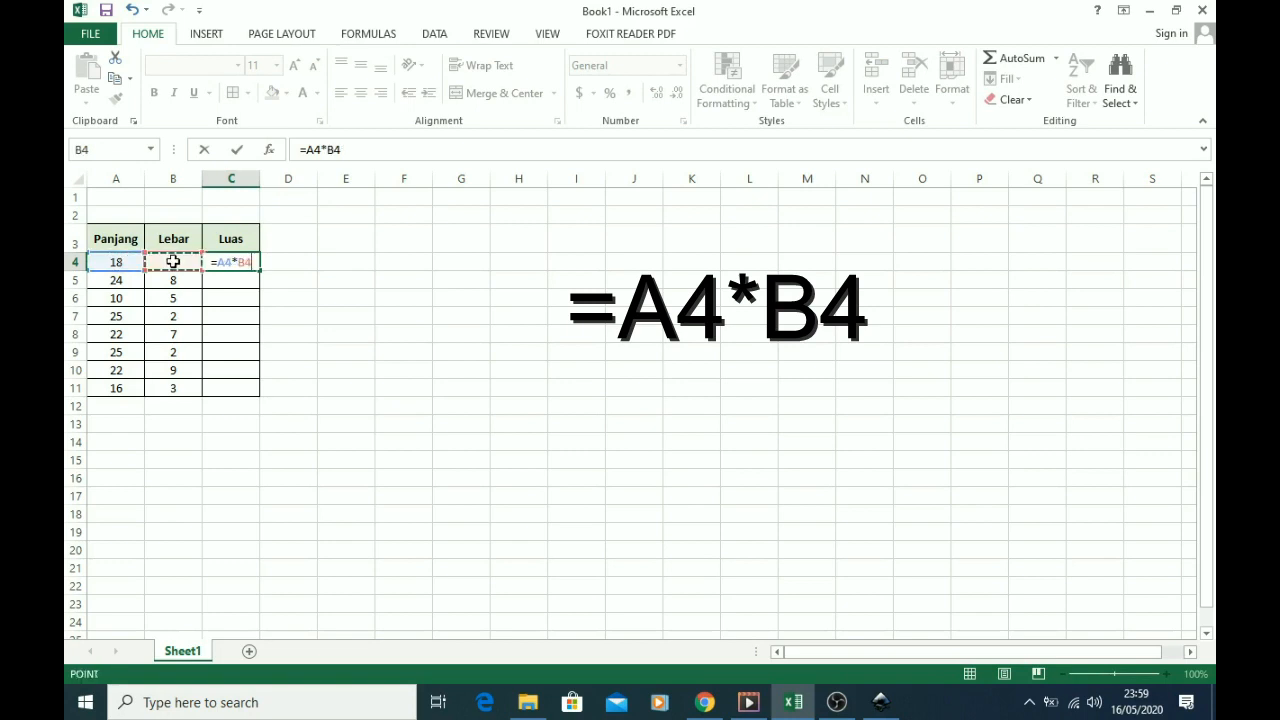
{"action": "key", "text": "ctrl+Return"}
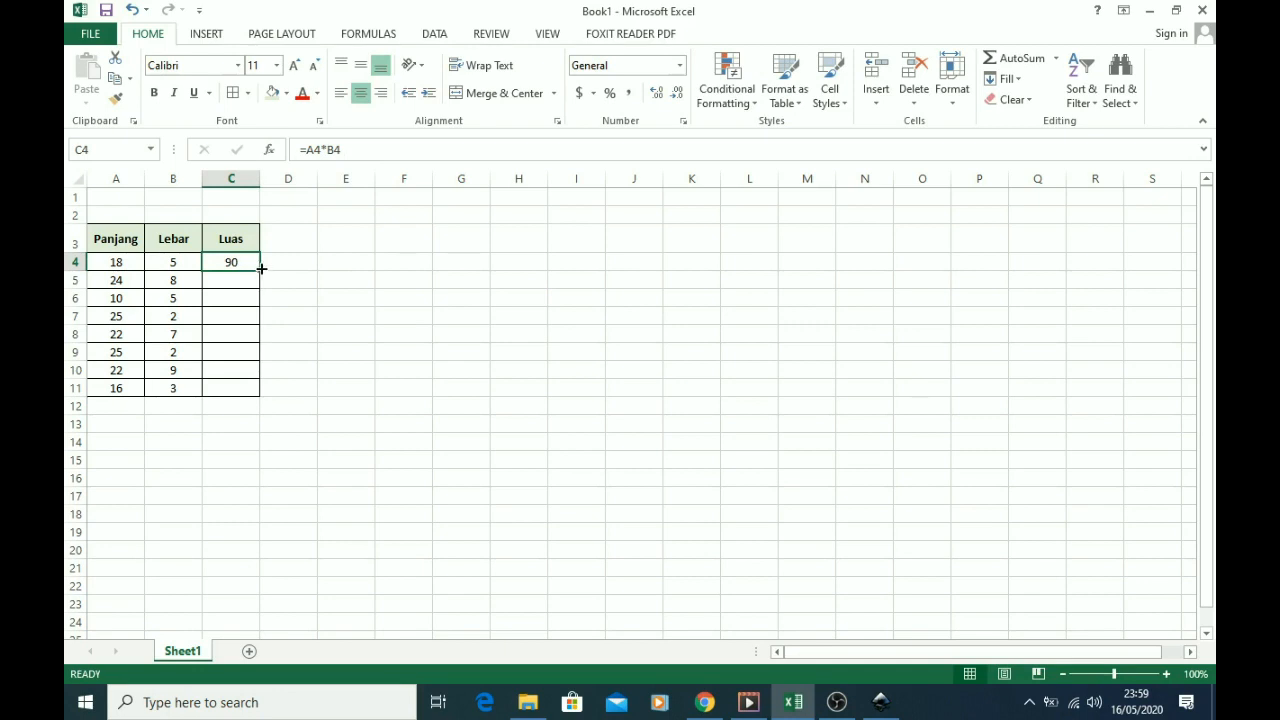
{"action": "left_click_drag", "start_coordinate": [261, 268], "coordinate": [263, 394]}
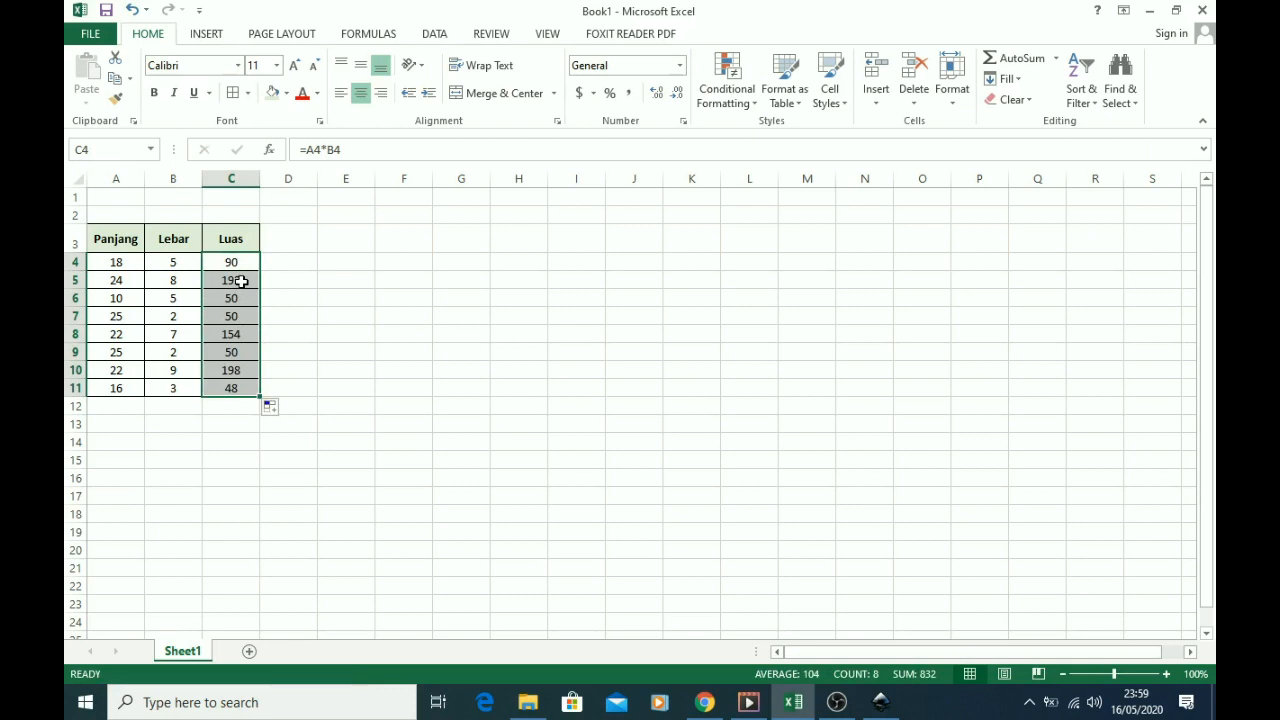
Examine the filled Luas formulas between C4 and C11 to see how their cell references shift by row
{"action": "left_click", "coordinate": [241, 281]}
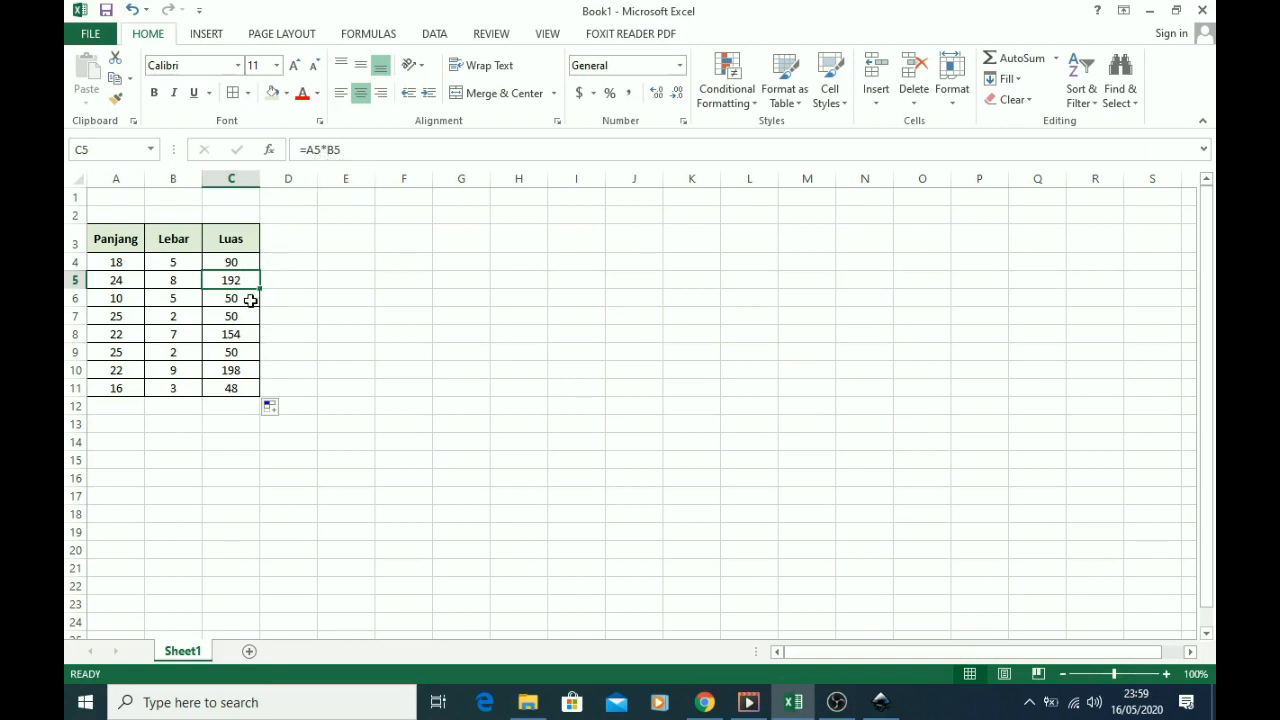
{"action": "left_click", "coordinate": [250, 300]}
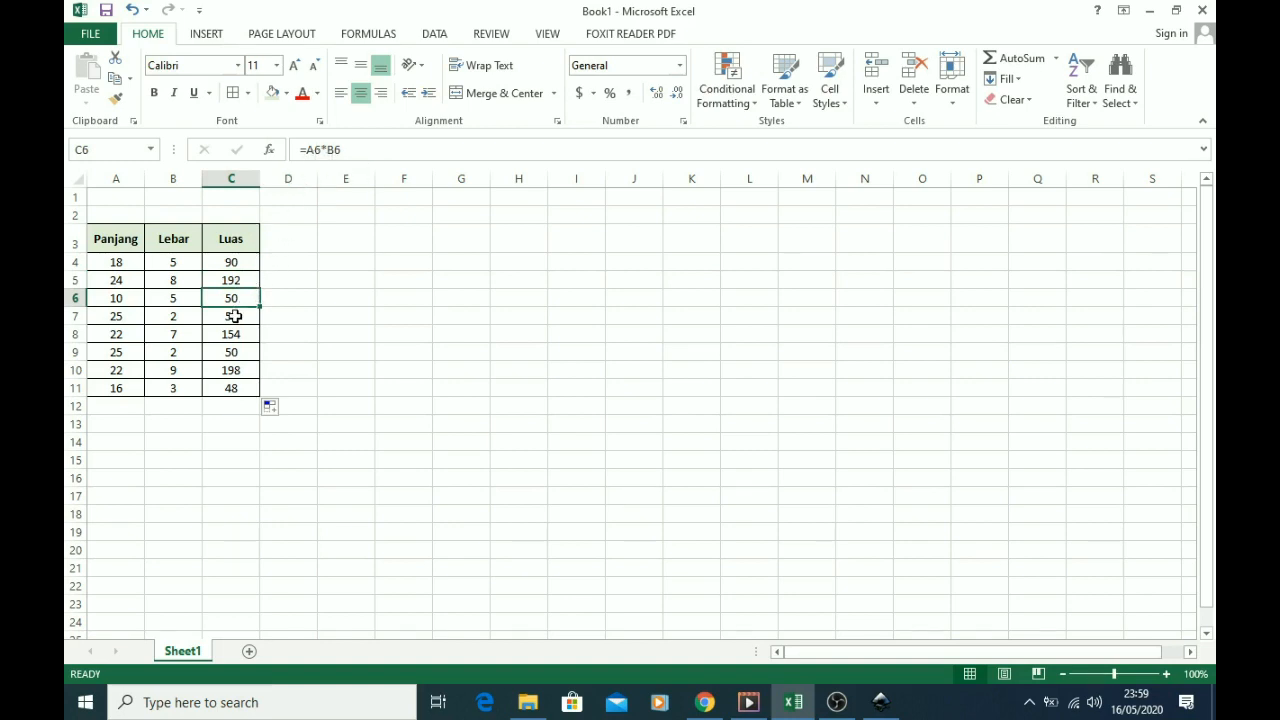
{"action": "left_click", "coordinate": [234, 316]}
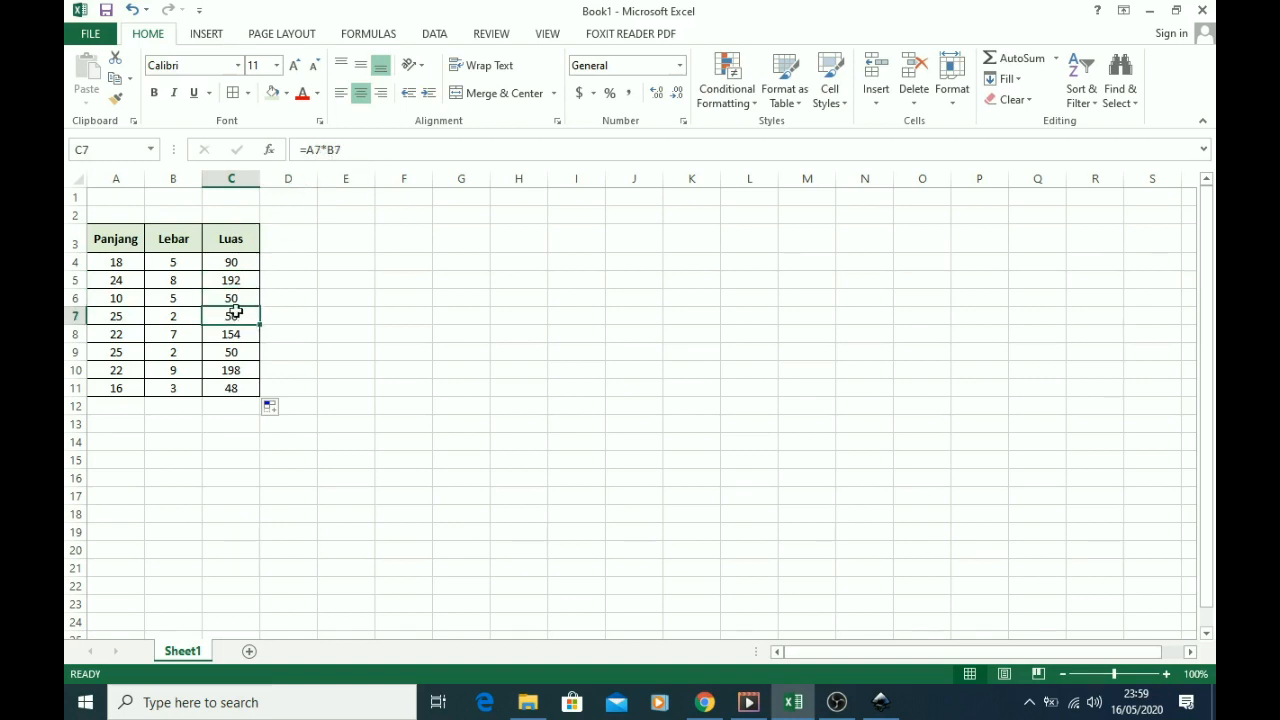
{"action": "left_click", "coordinate": [236, 263]}
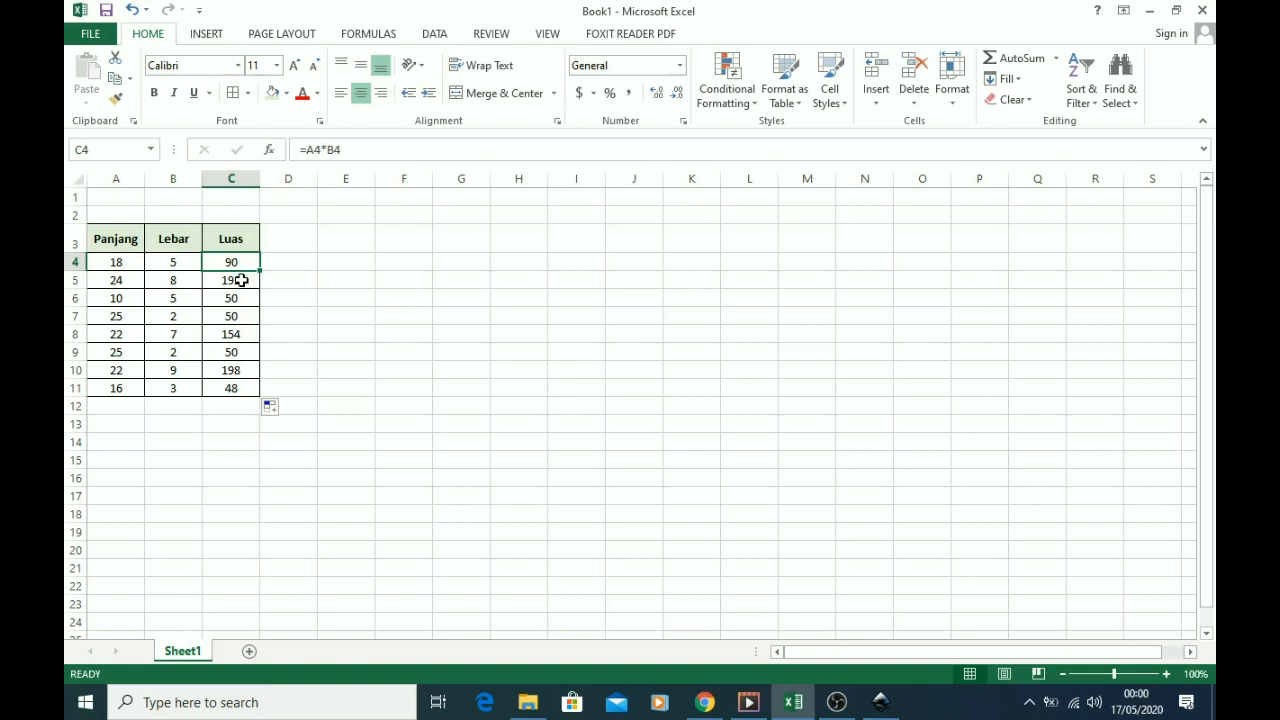
{"action": "left_click", "coordinate": [241, 280]}
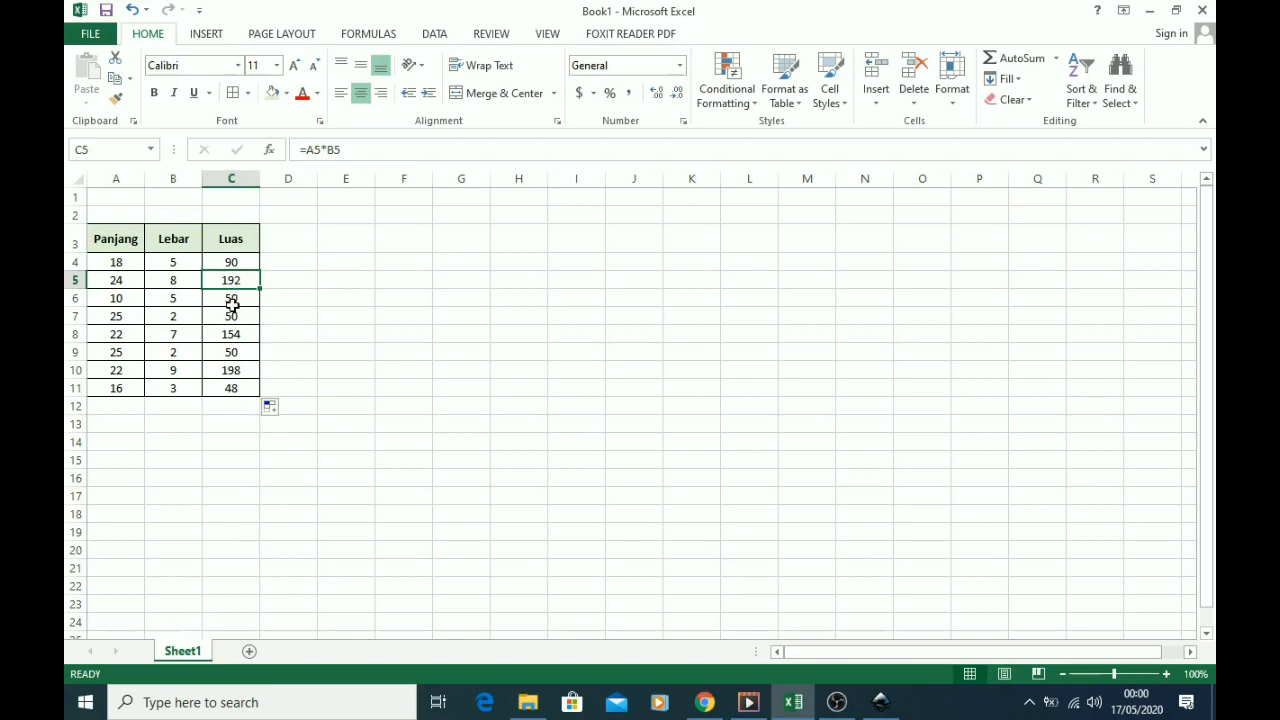
{"action": "left_click", "coordinate": [232, 298]}
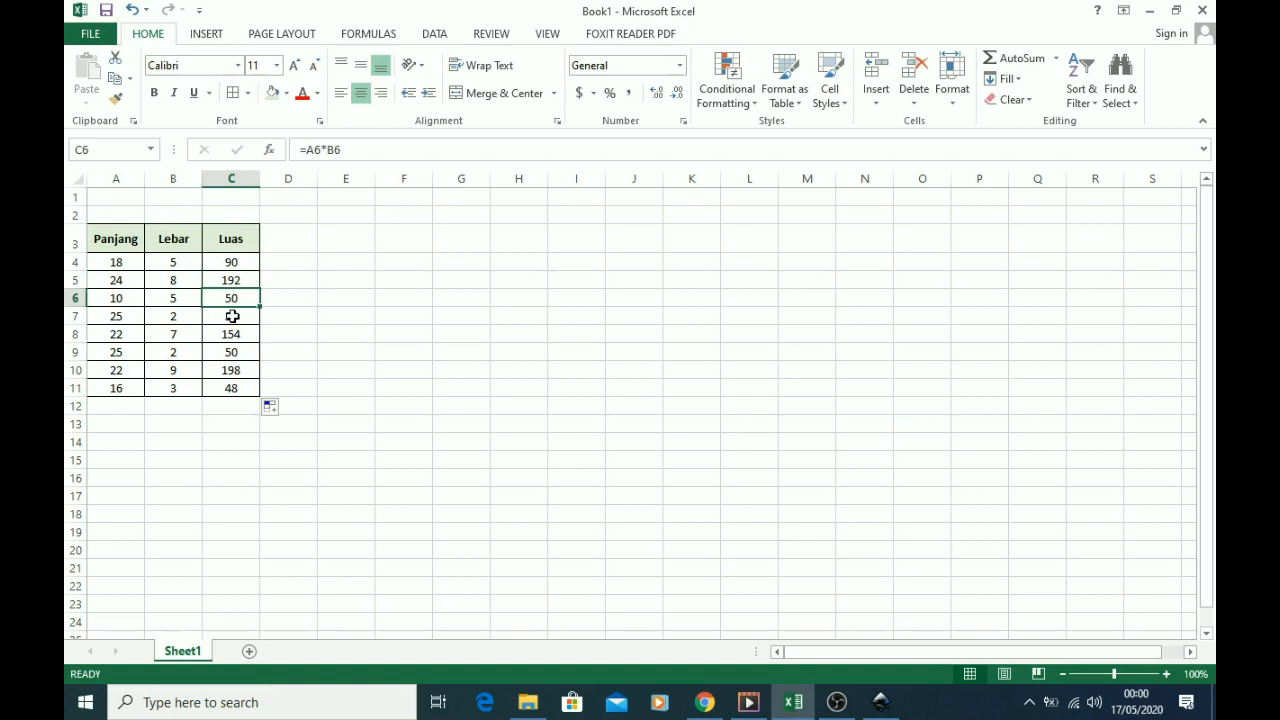
{"action": "left_click", "coordinate": [232, 318]}
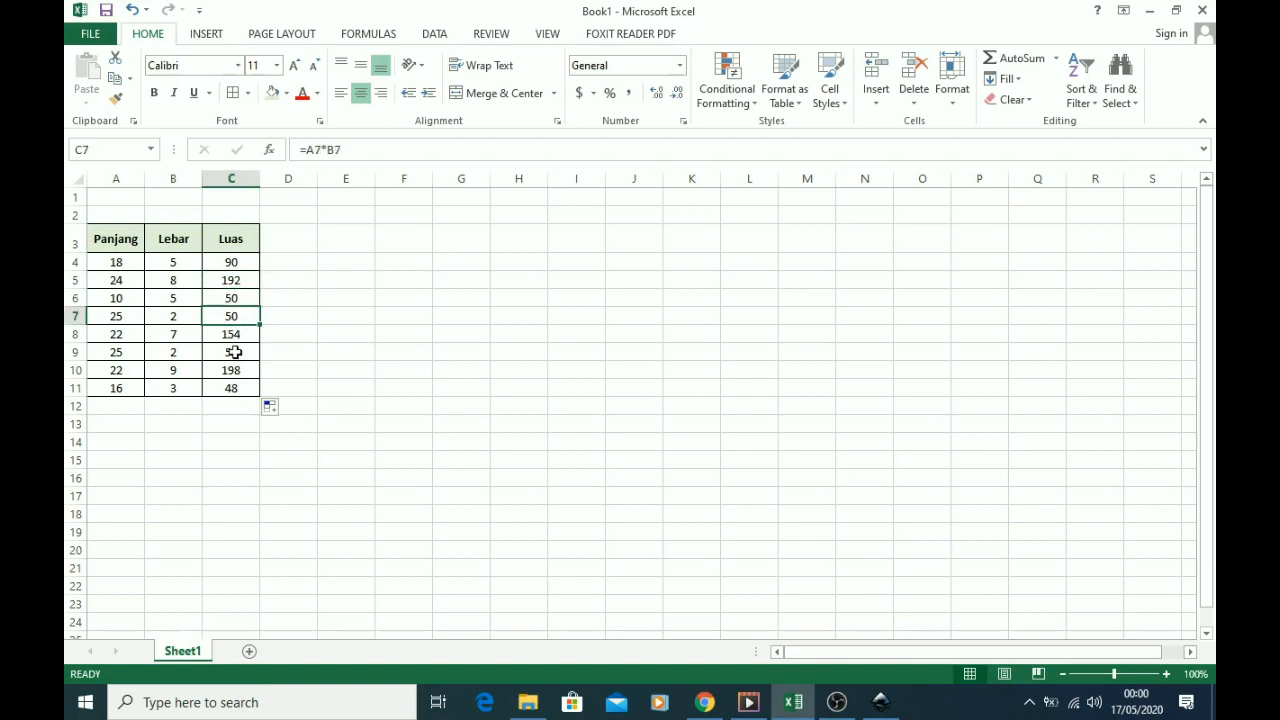
{"action": "left_click", "coordinate": [234, 352]}
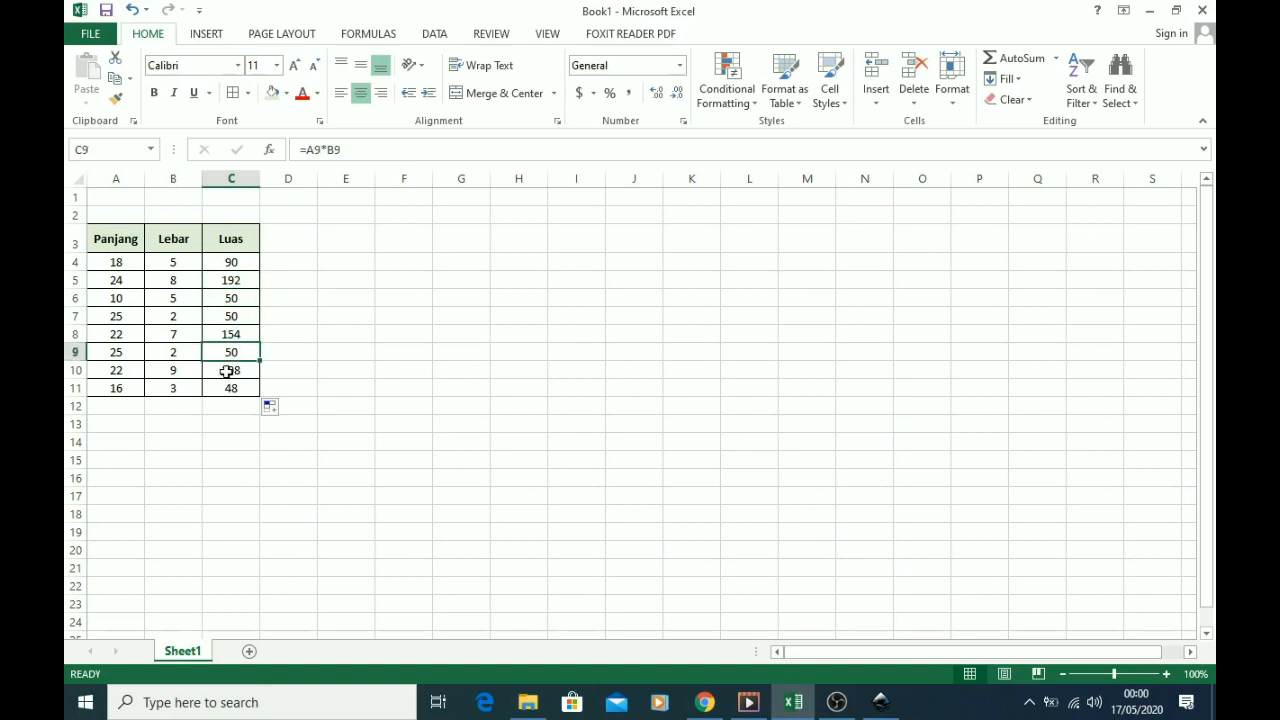
{"action": "left_click", "coordinate": [227, 370]}
{"action": "left_click", "coordinate": [228, 388]}
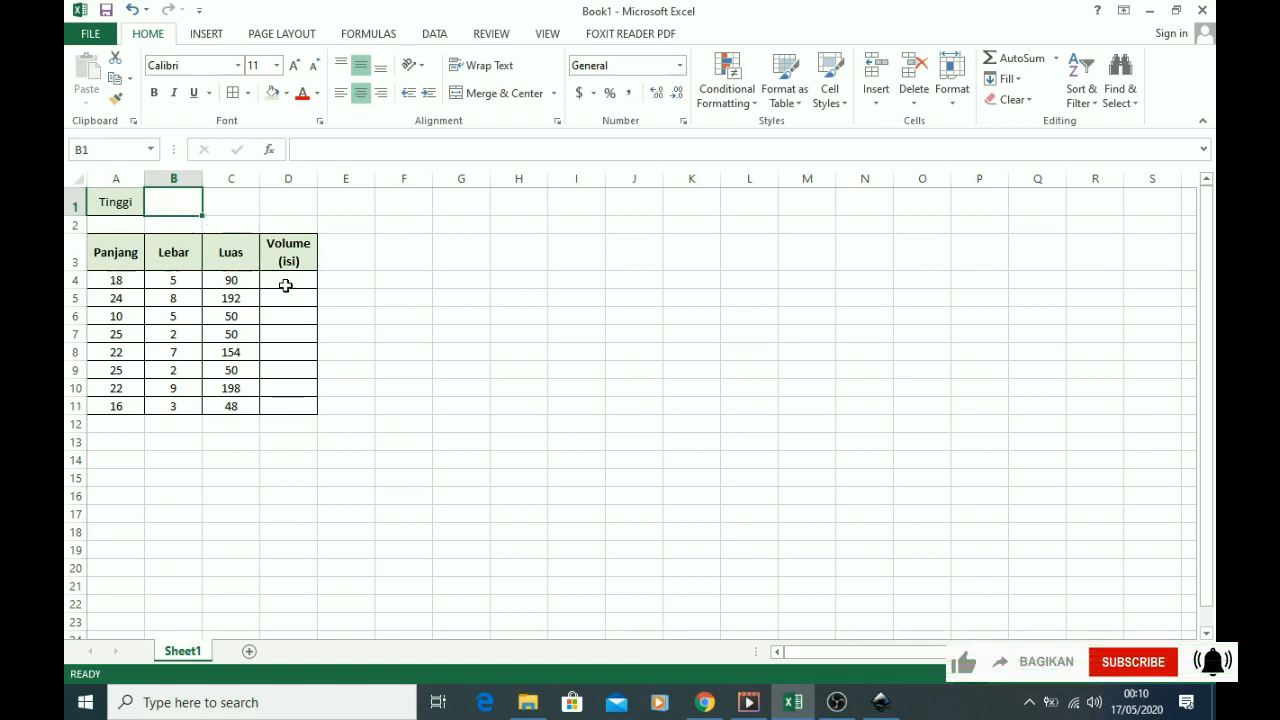
Review the Luas formulas row by row from C4 downward in the table with the added Volume column
{"action": "left_click", "coordinate": [231, 284]}
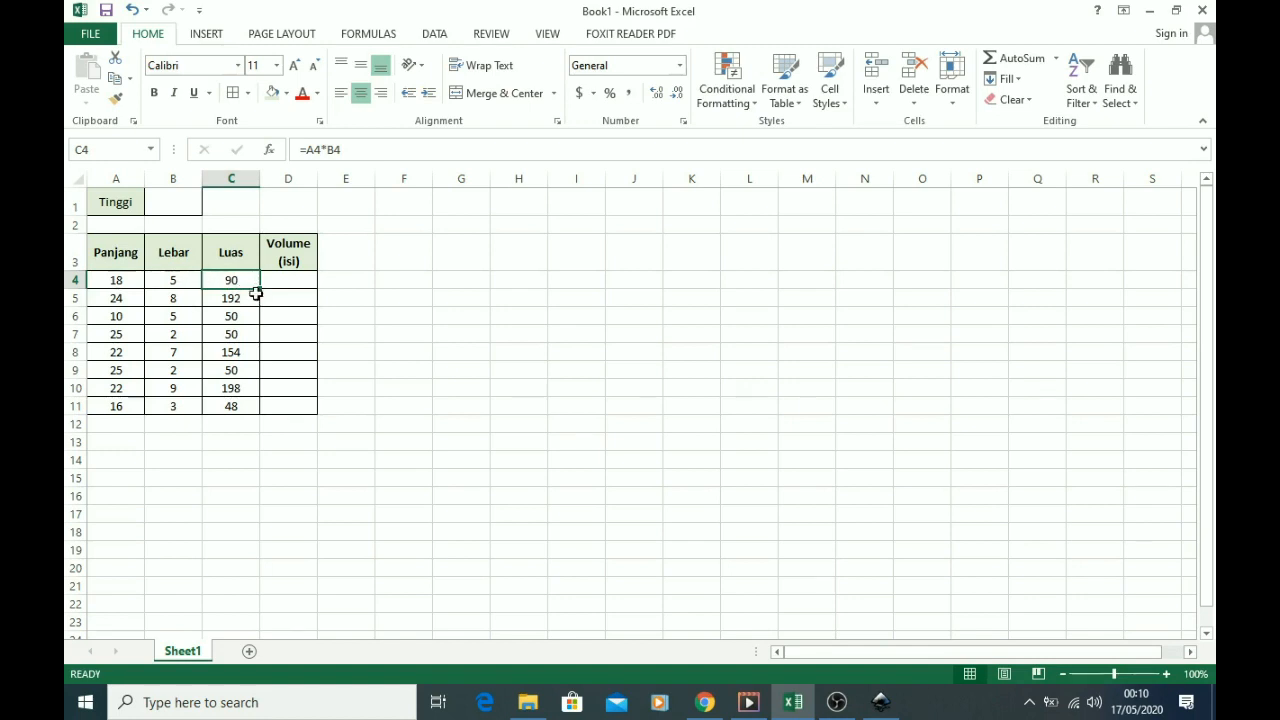
{"action": "key", "text": "Down"}
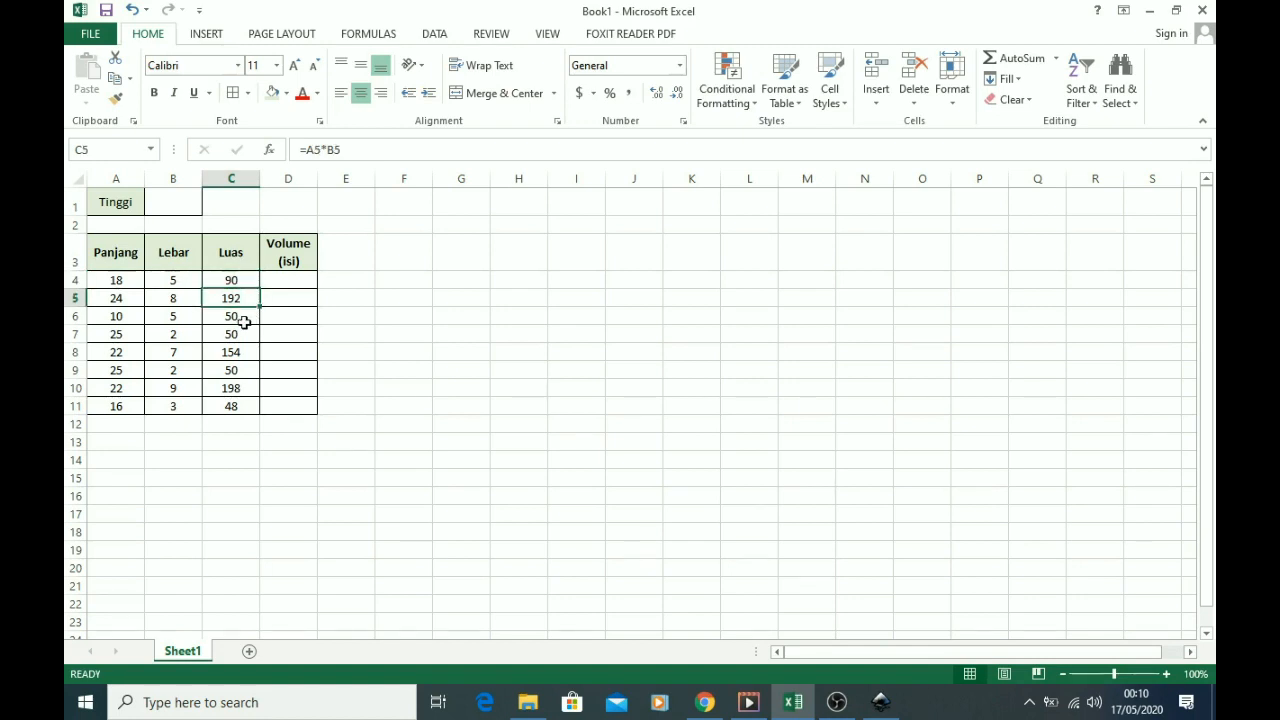
{"action": "key", "text": "Down"}
{"action": "key", "text": "Down"}
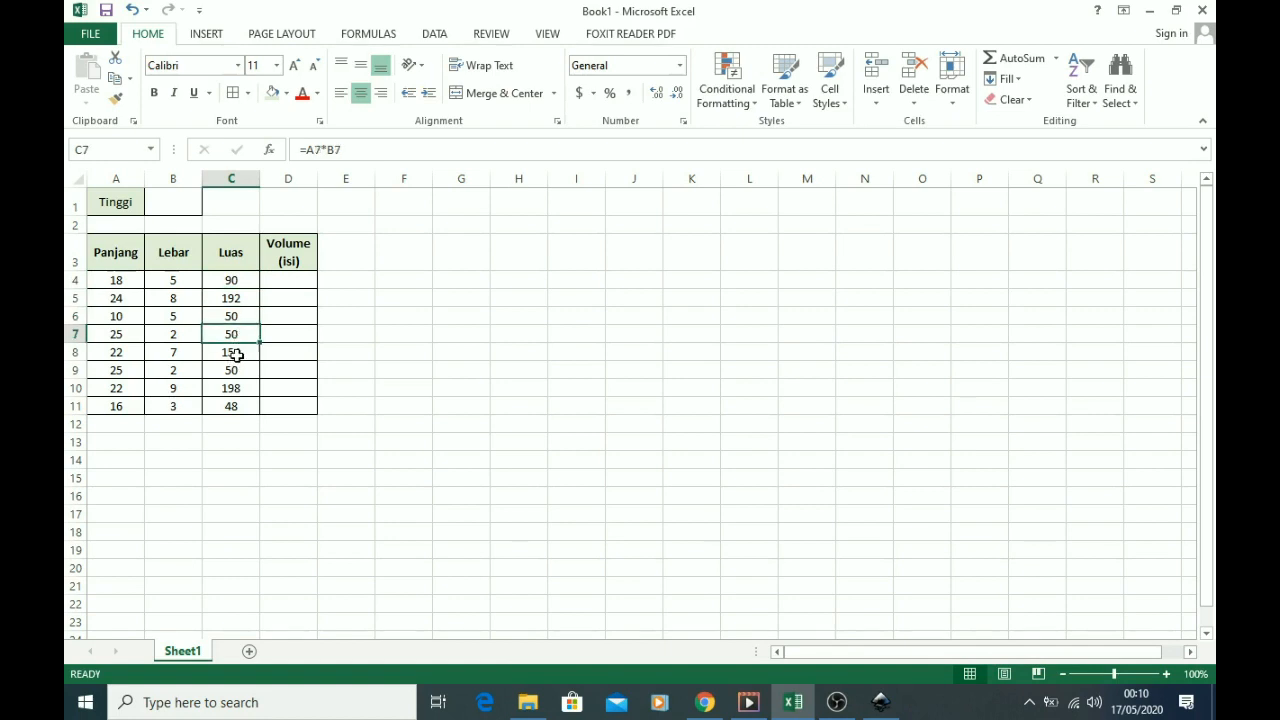
{"action": "key", "text": "Down"}
{"action": "key", "text": "Down"}
{"action": "key", "text": "Down"}
{"action": "key", "text": "Down"}
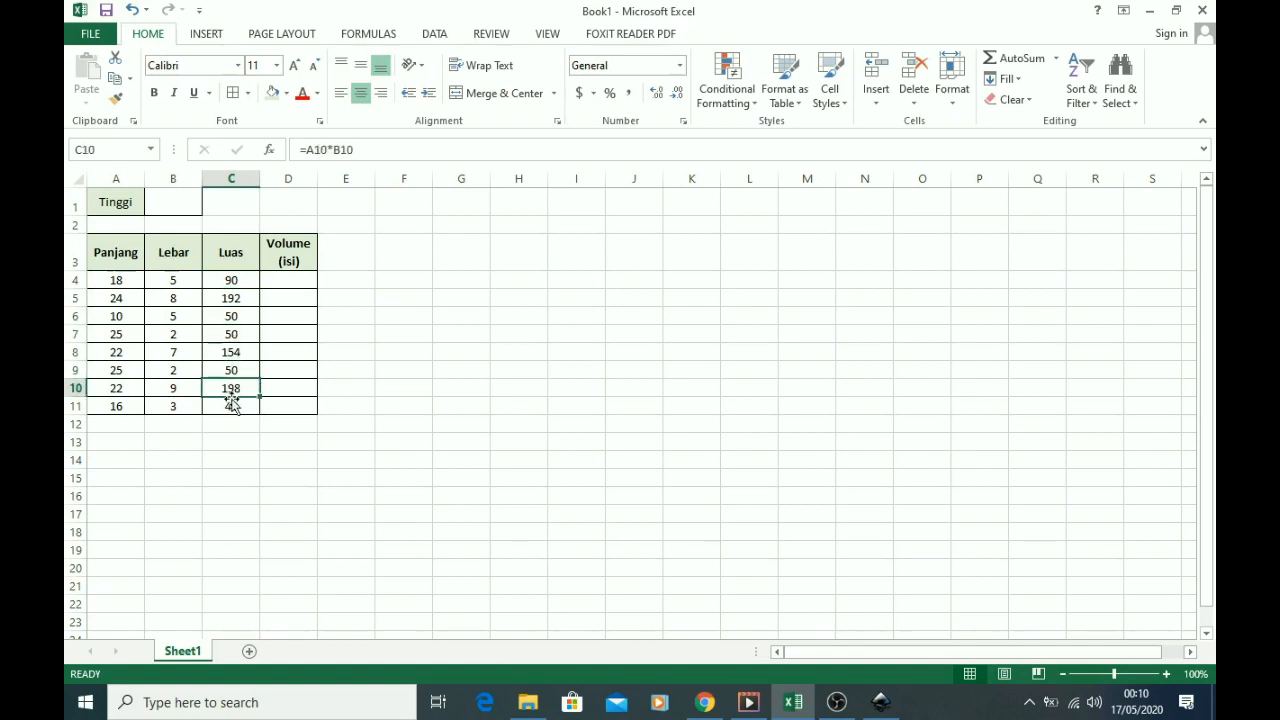
Enter the formula =C4*B1 in D4 to calculate the first row's Volume from Luas and Tinggi
{"action": "left_click", "coordinate": [282, 280]}
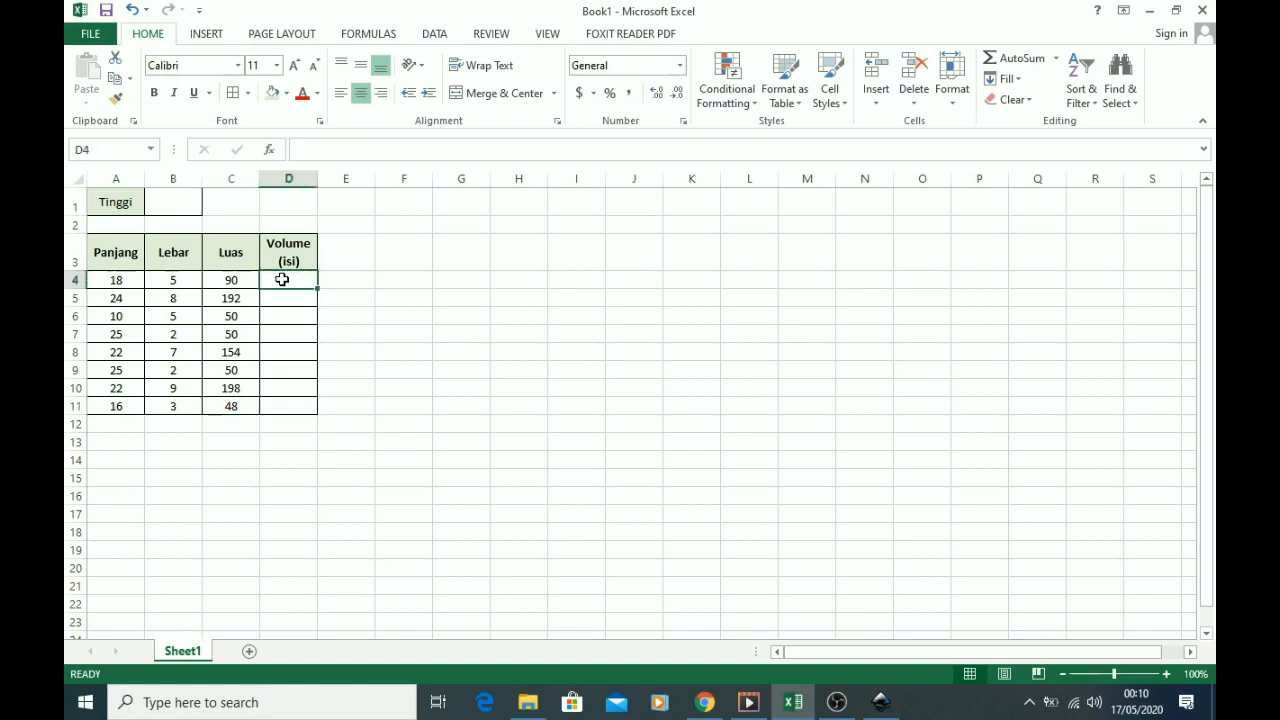
{"action": "left_click", "coordinate": [179, 203]}
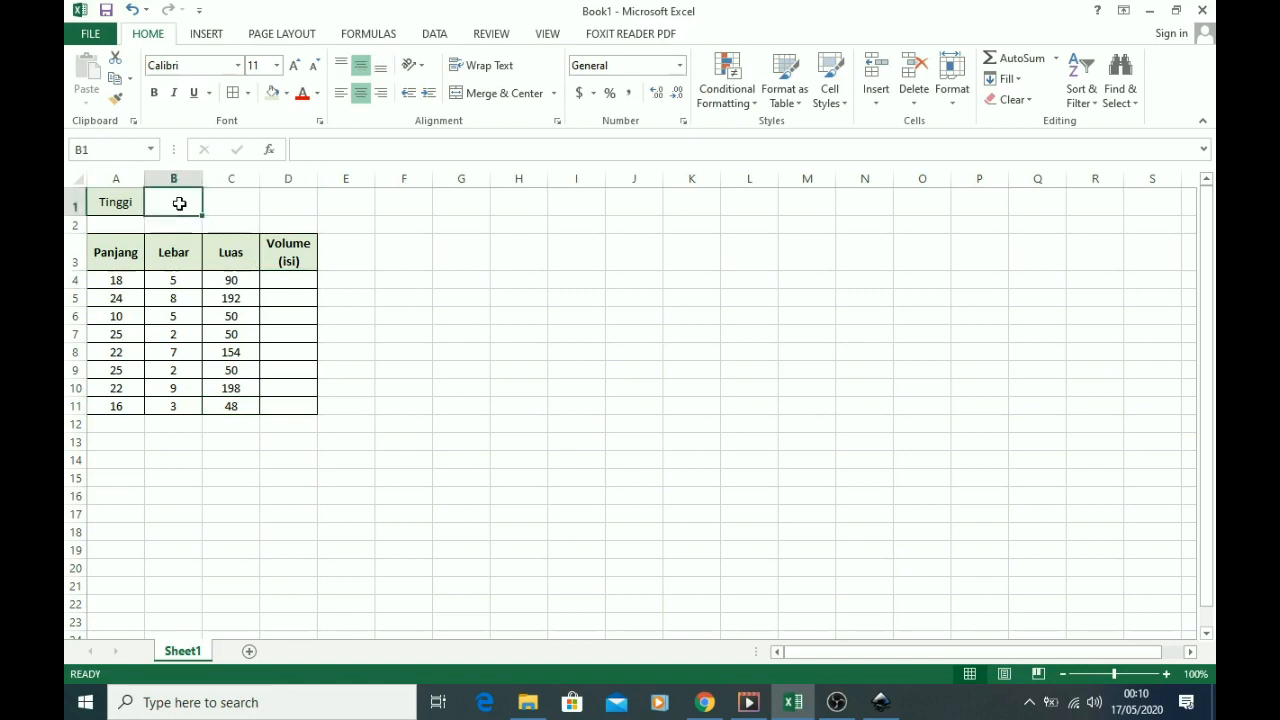
{"action": "left_click", "coordinate": [283, 285]}
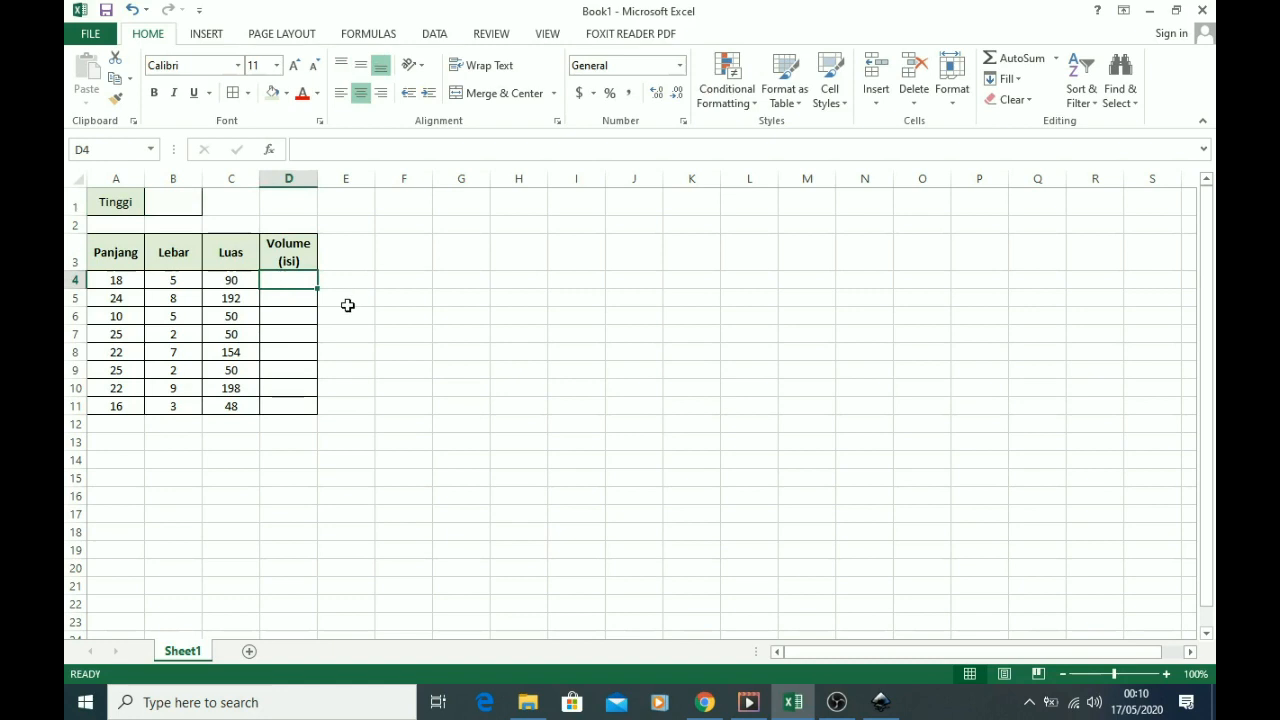
{"action": "type", "text": "="}
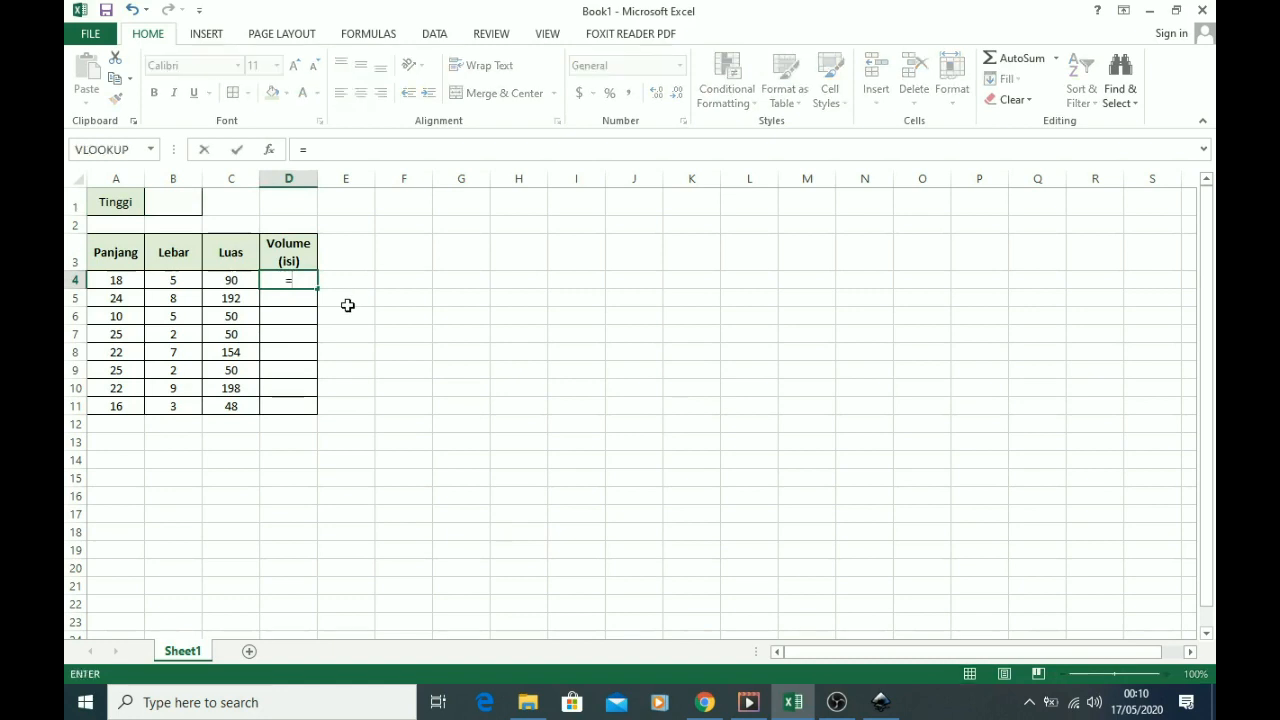
{"action": "left_click", "coordinate": [242, 281]}
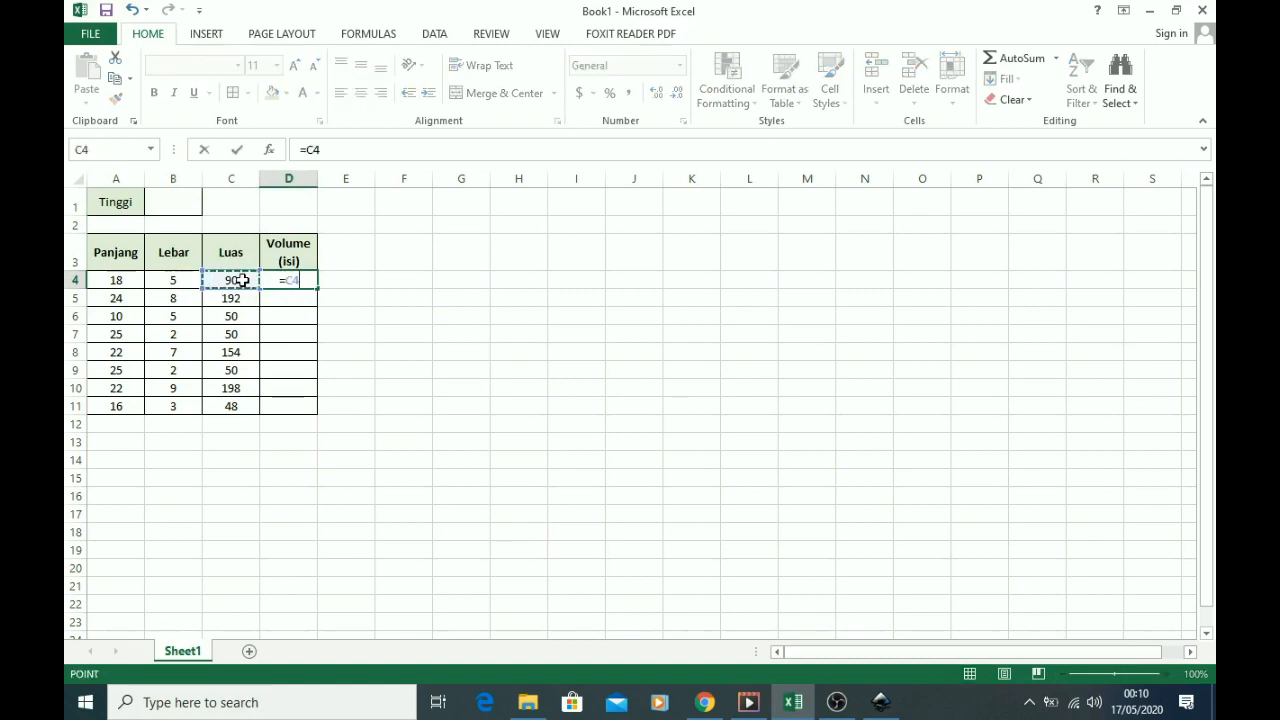
{"action": "type", "text": "*"}
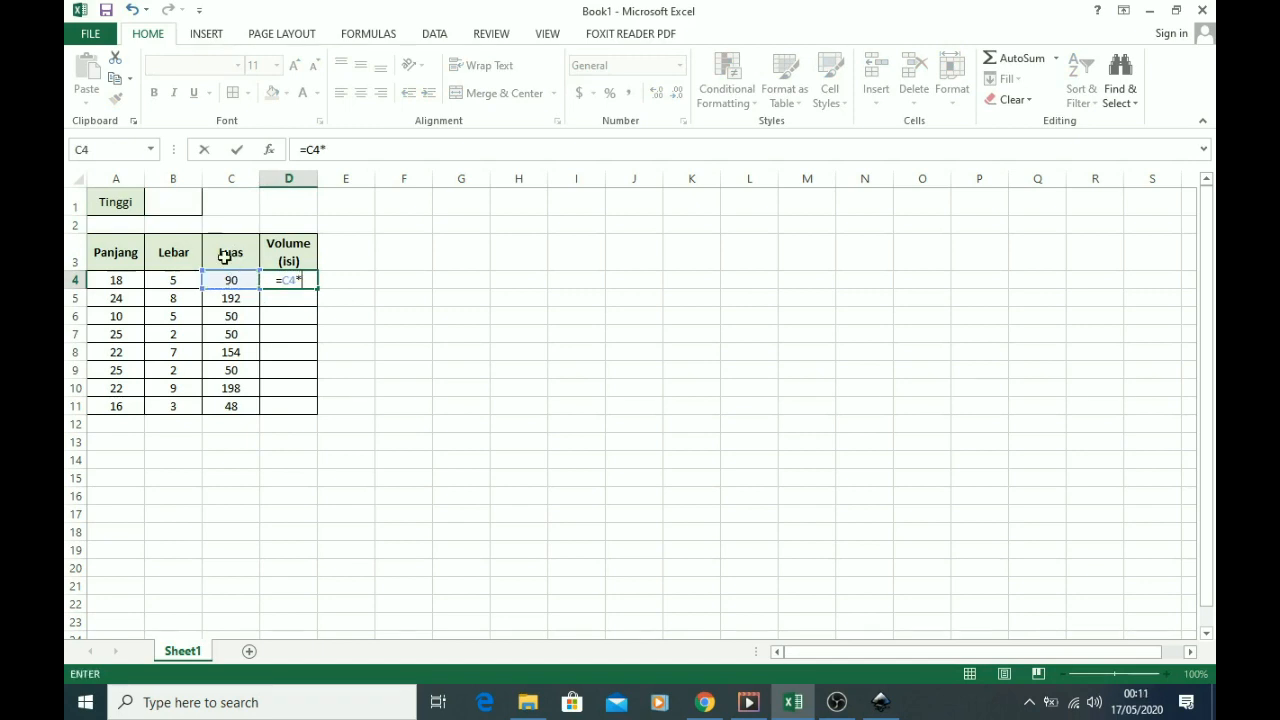
{"action": "left_click", "coordinate": [176, 201]}
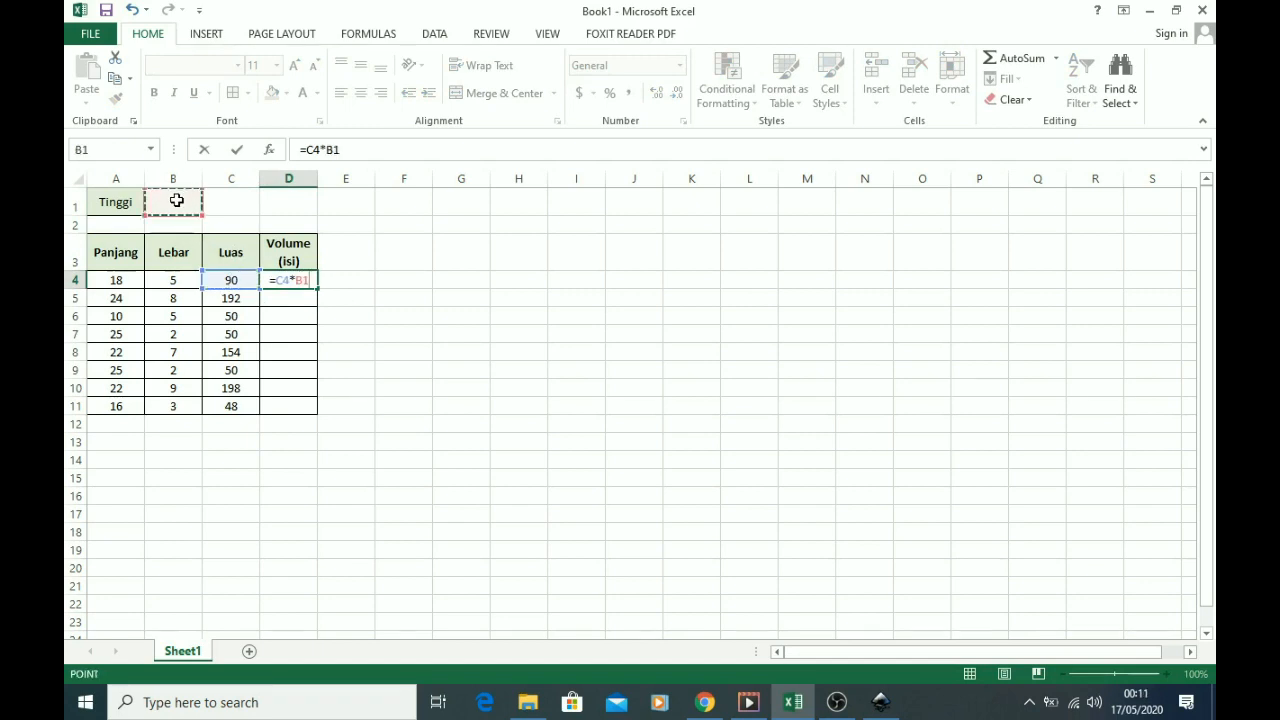
{"action": "key", "text": "ctrl+Return"}
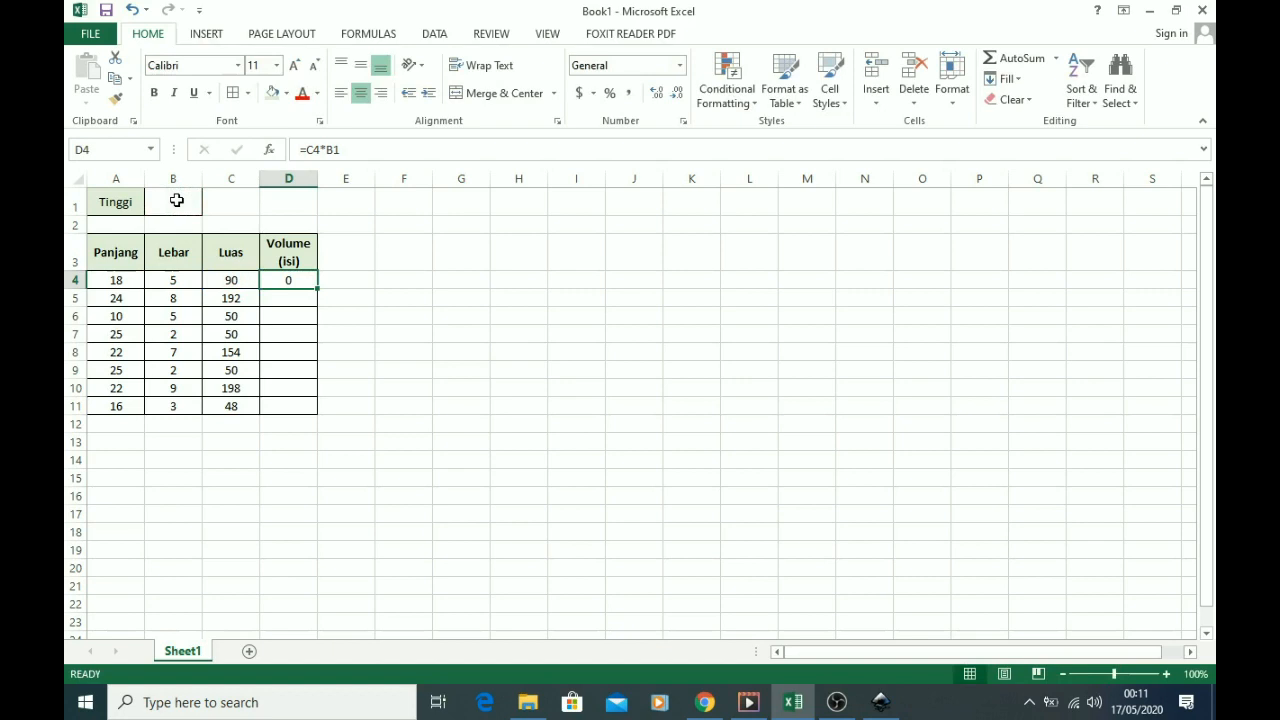
Set the Tinggi value in B1 to 20
{"action": "left_click", "coordinate": [176, 201]}
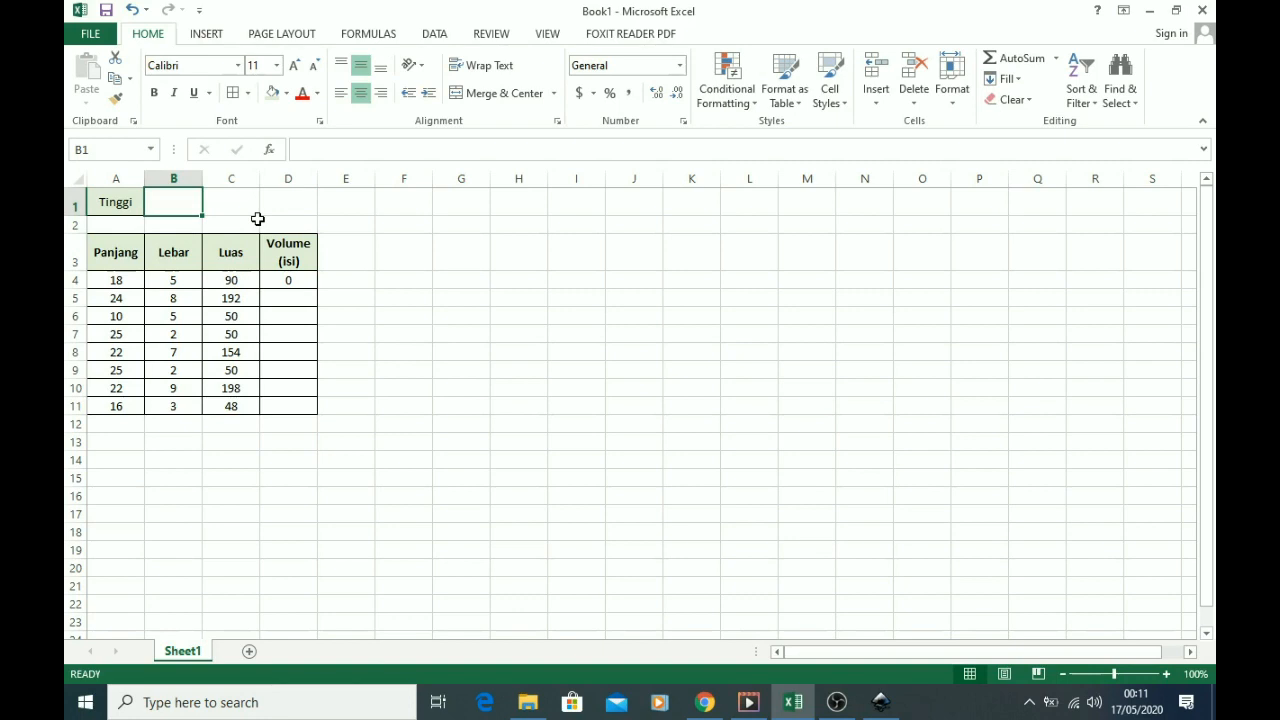
{"action": "type", "text": "20"}
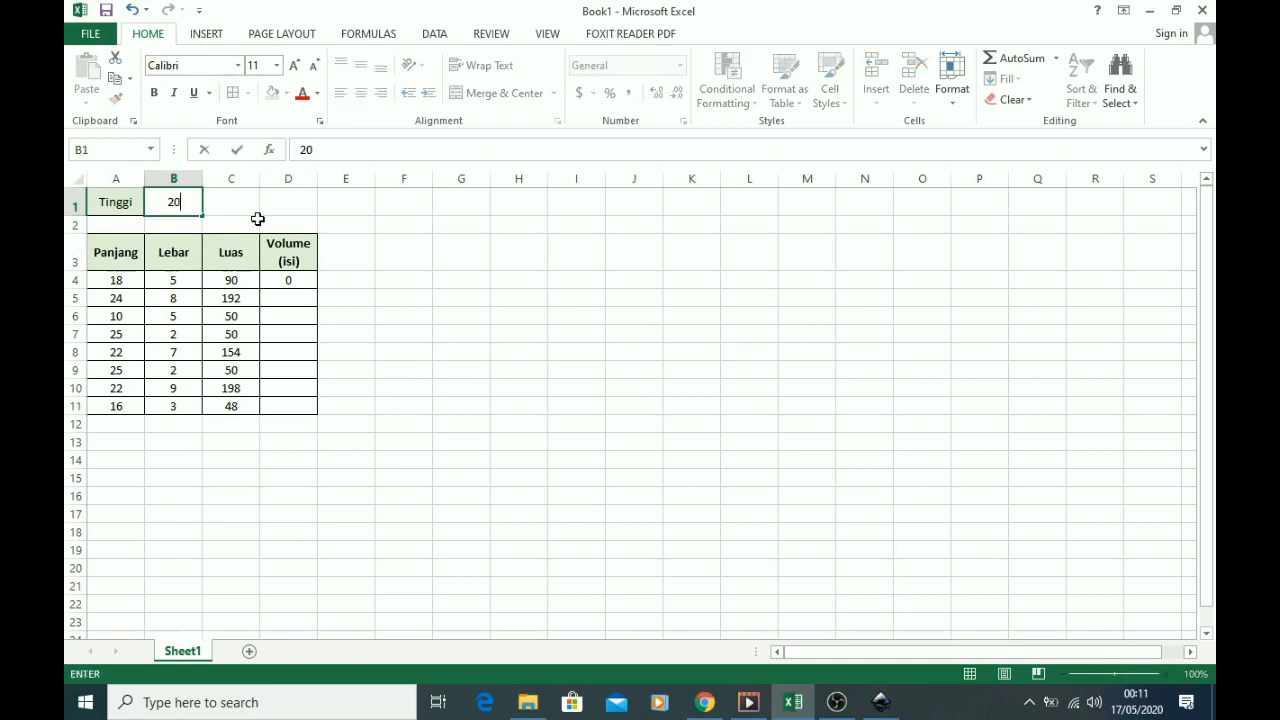
{"action": "key", "text": "ctrl+Return"}
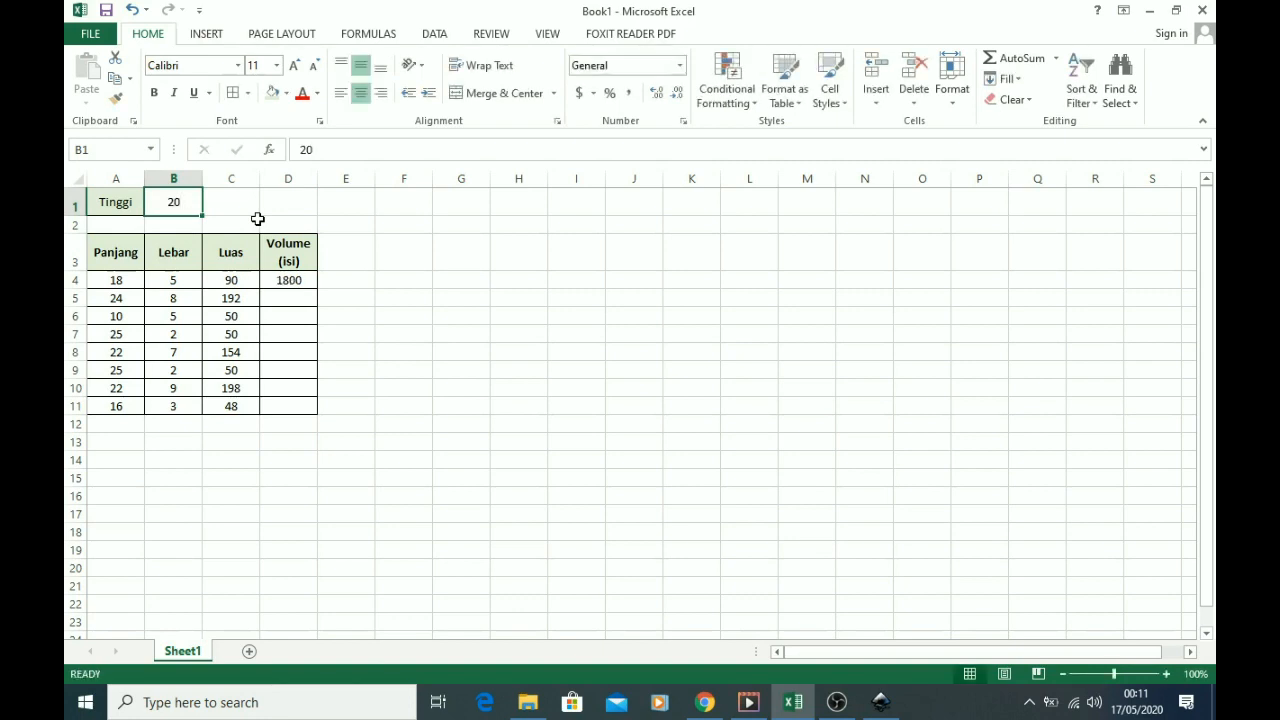
Fill the Volume formula from D4 down to D11 and check the references in D4 and D5
{"action": "left_click", "coordinate": [288, 280]}
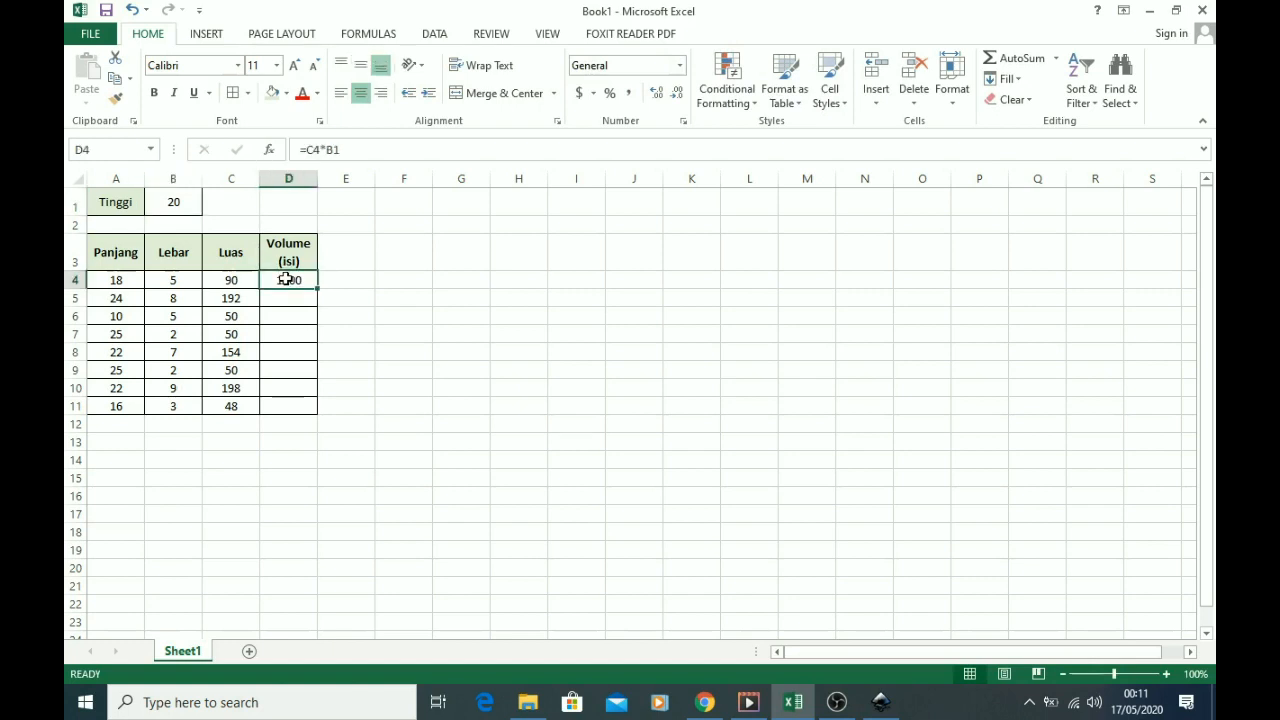
{"action": "left_click_drag", "start_coordinate": [320, 290], "coordinate": [315, 411]}
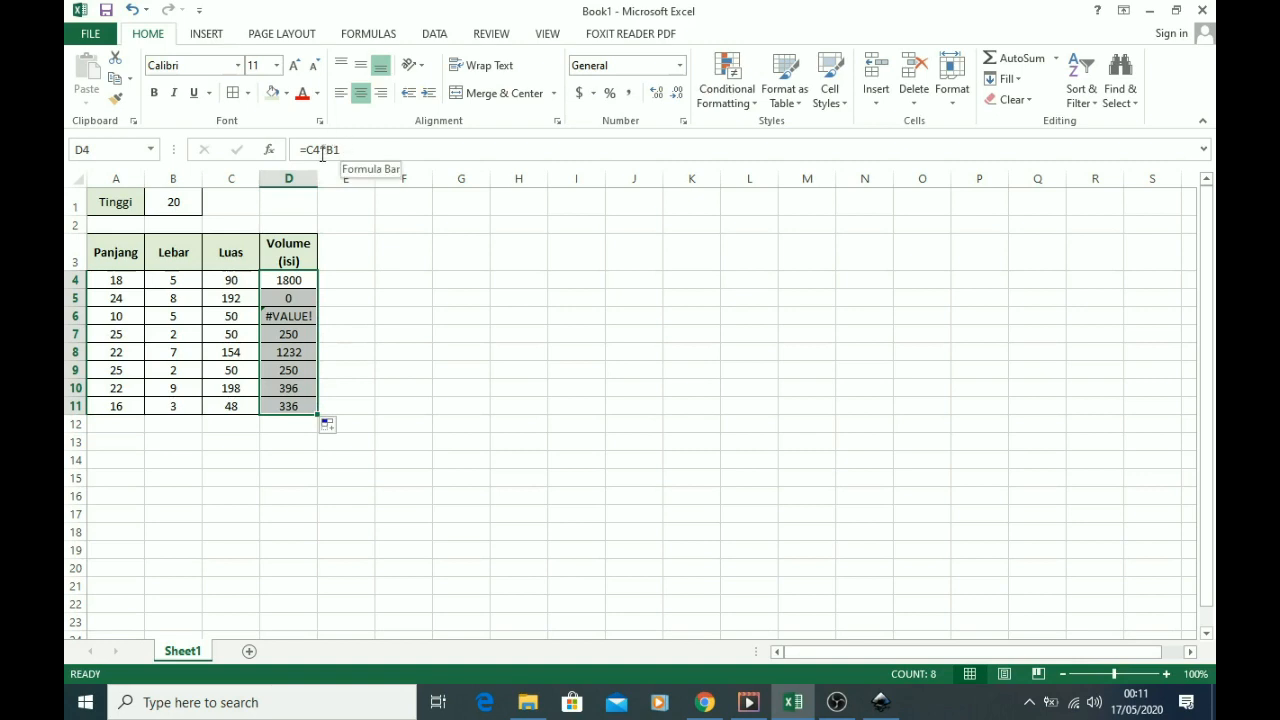
{"action": "left_click", "coordinate": [305, 282]}
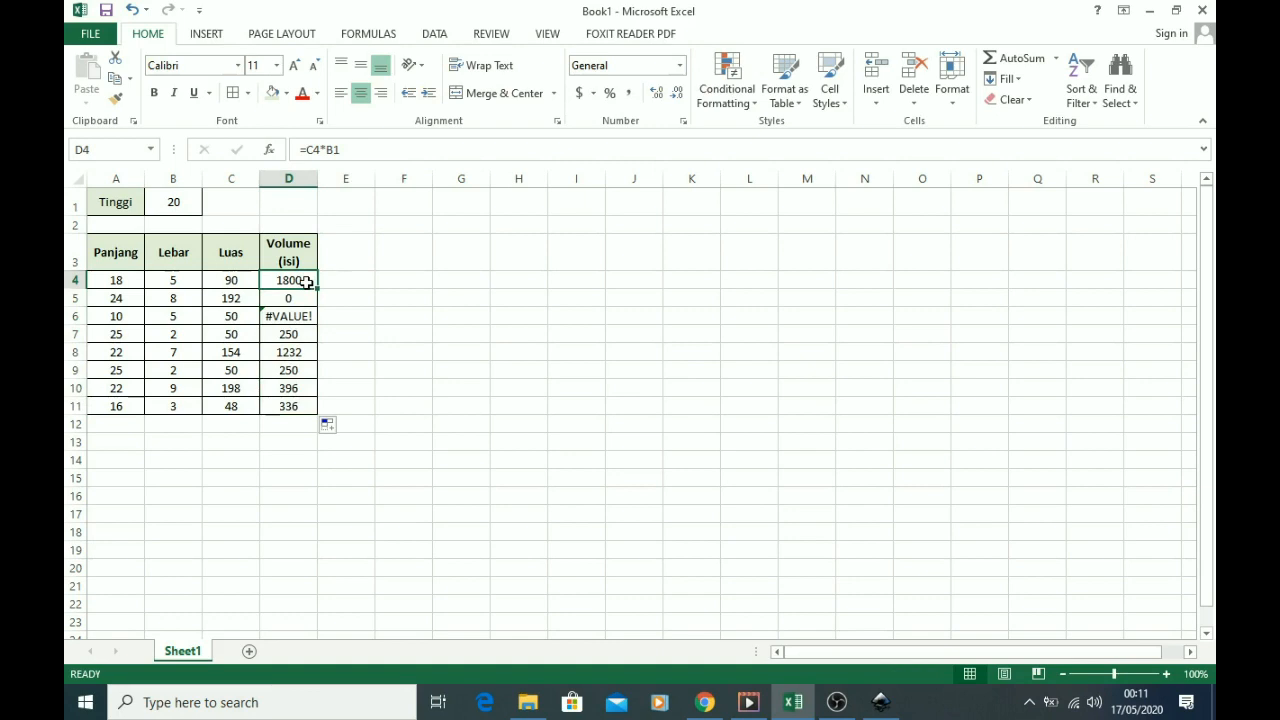
{"action": "left_click", "coordinate": [300, 299]}
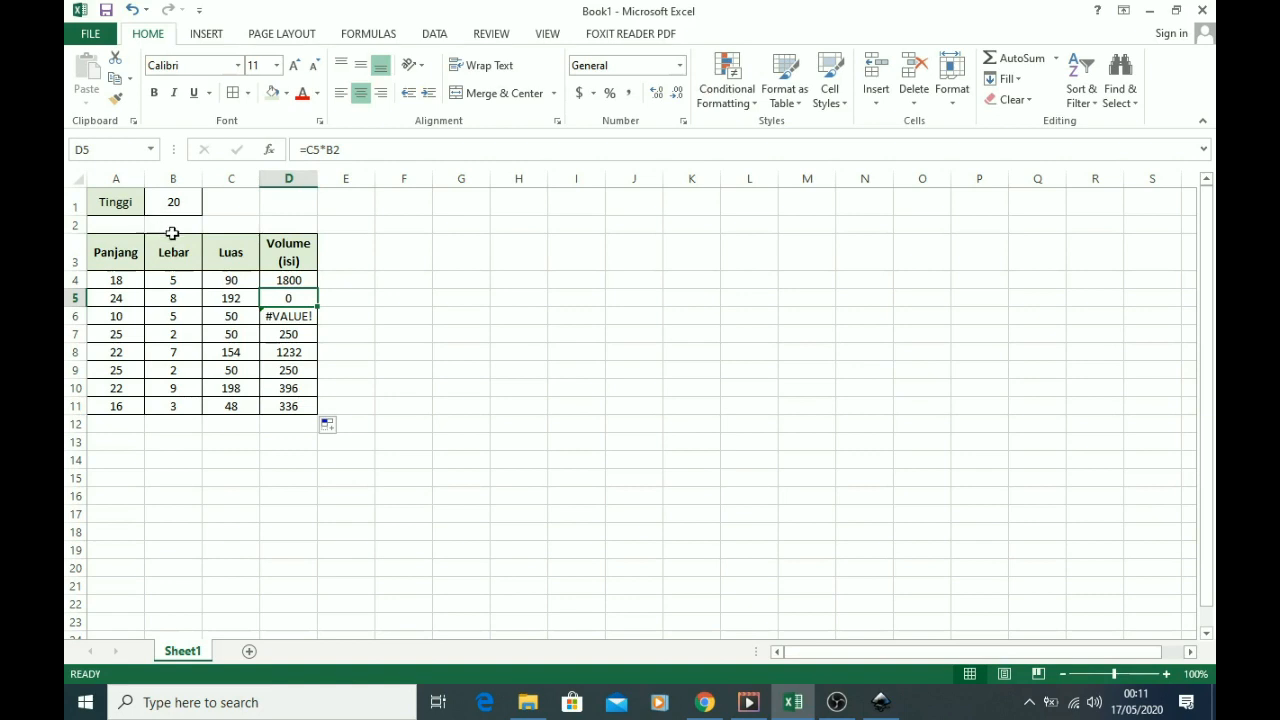
Check the references in the Volume formulas in D6 and D7 against the Tinggi value in B1
{"action": "left_click", "coordinate": [301, 316]}
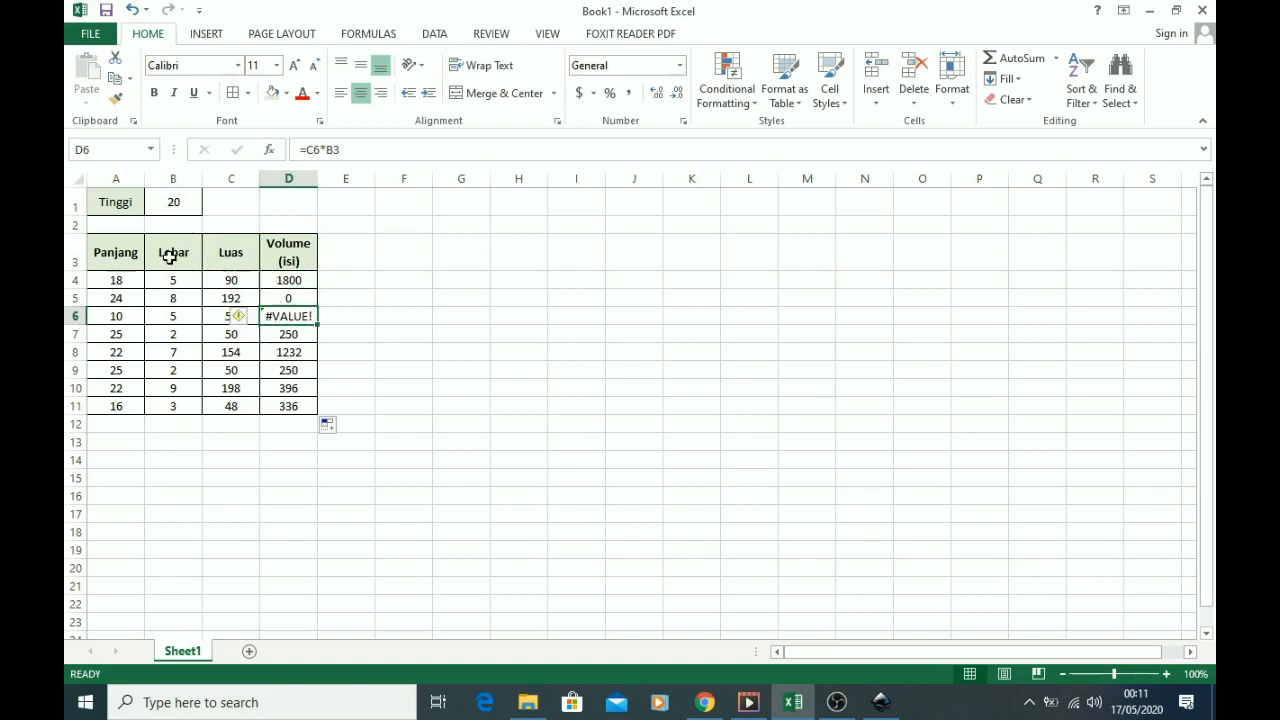
{"action": "left_click", "coordinate": [297, 335]}
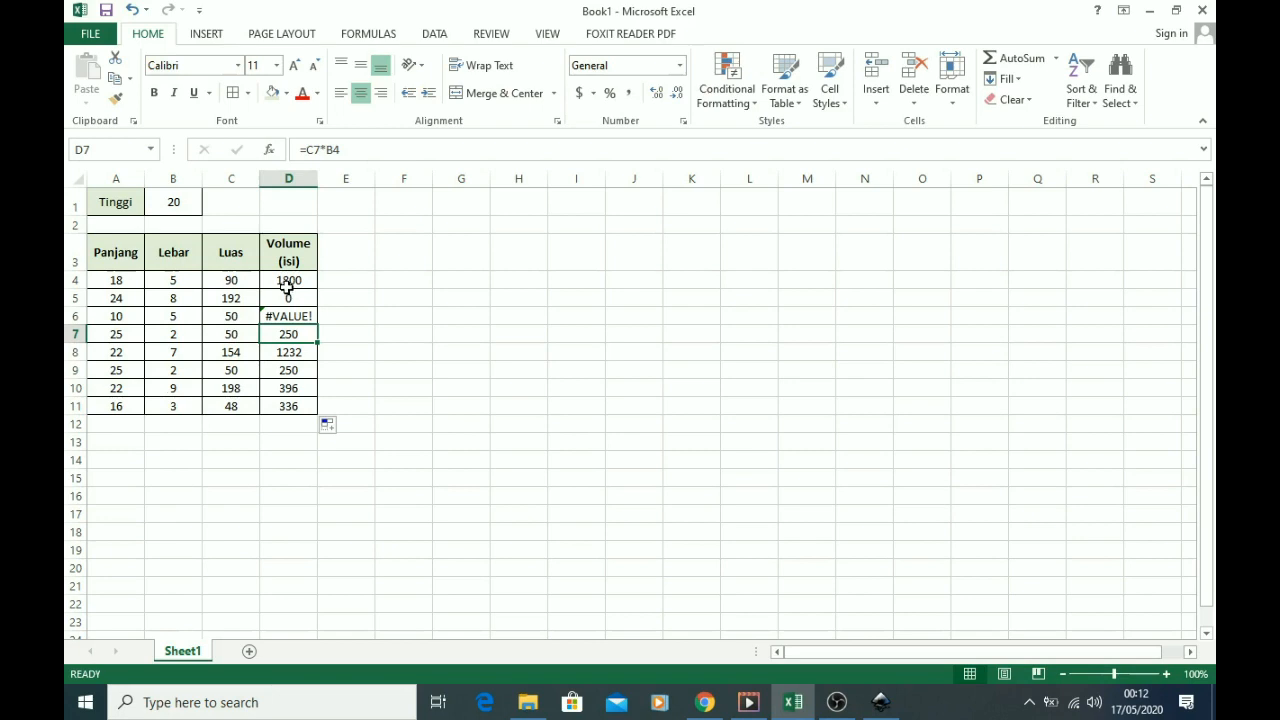
{"action": "left_click", "coordinate": [184, 203]}
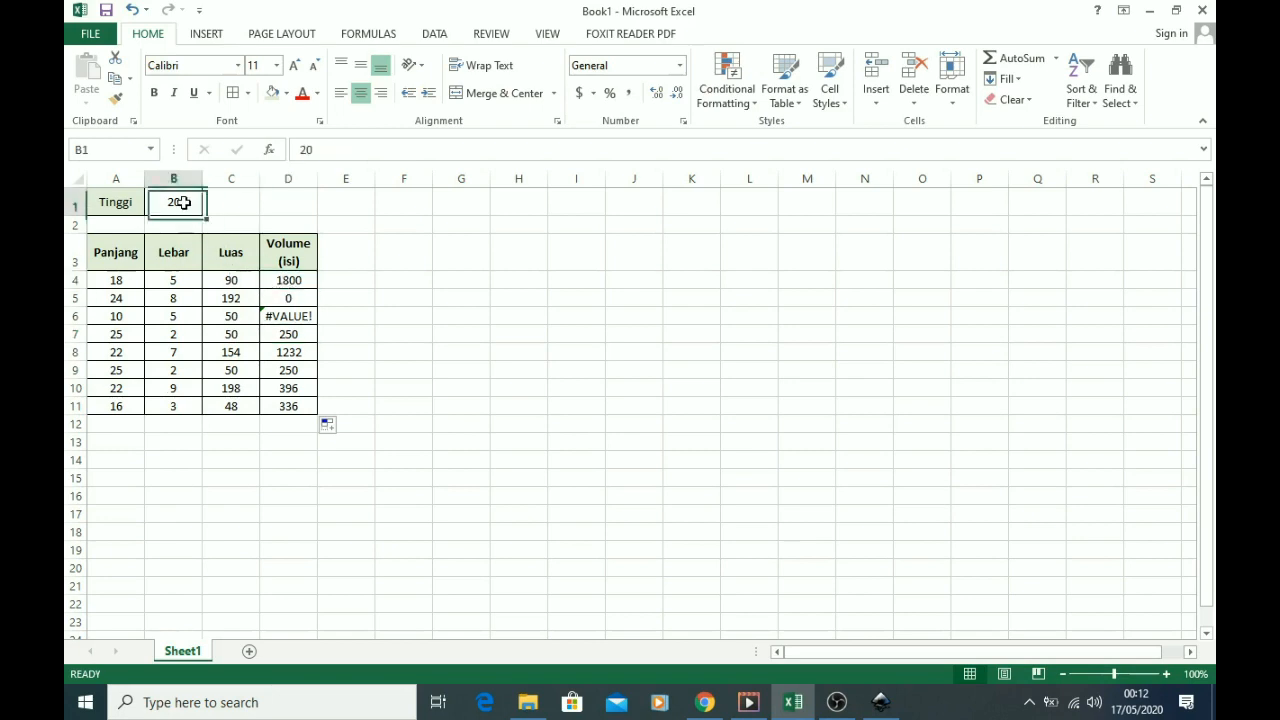
Make the Tinggi reference absolute in the first Volume formula so D4 reads =C4*$B$1
{"action": "left_click", "coordinate": [307, 284]}
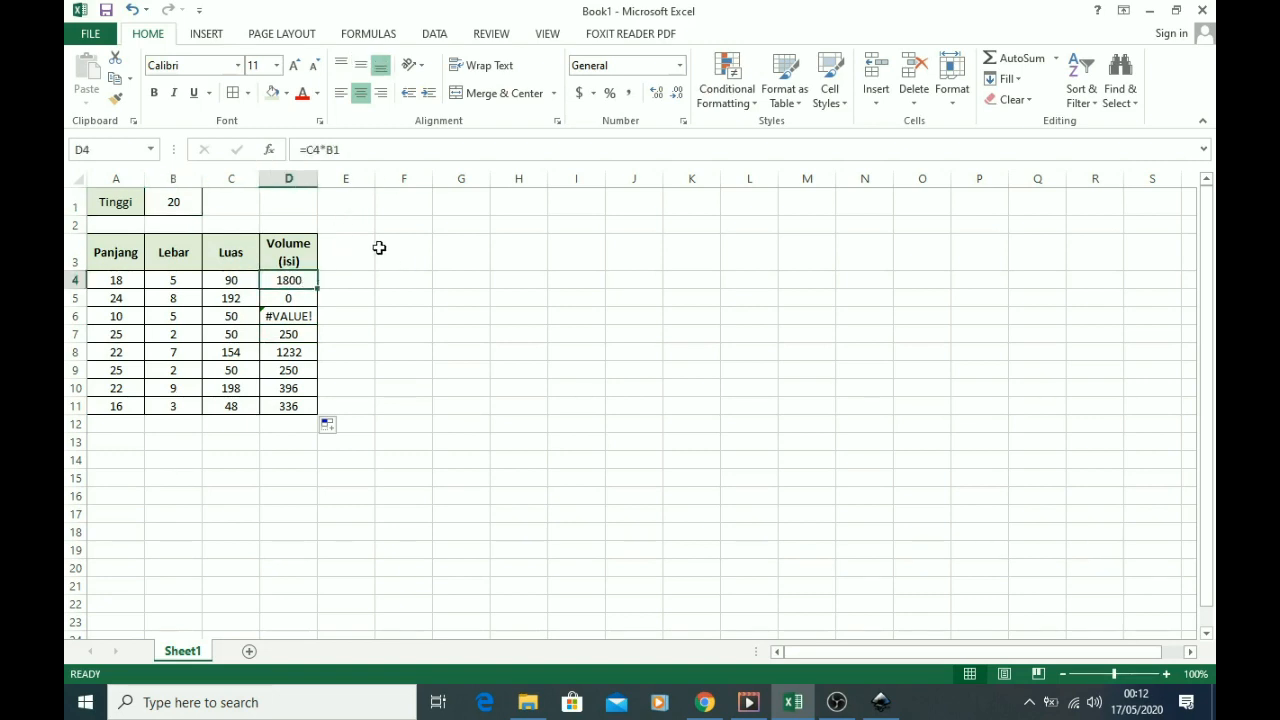
{"action": "left_click_drag", "start_coordinate": [343, 151], "coordinate": [327, 151]}
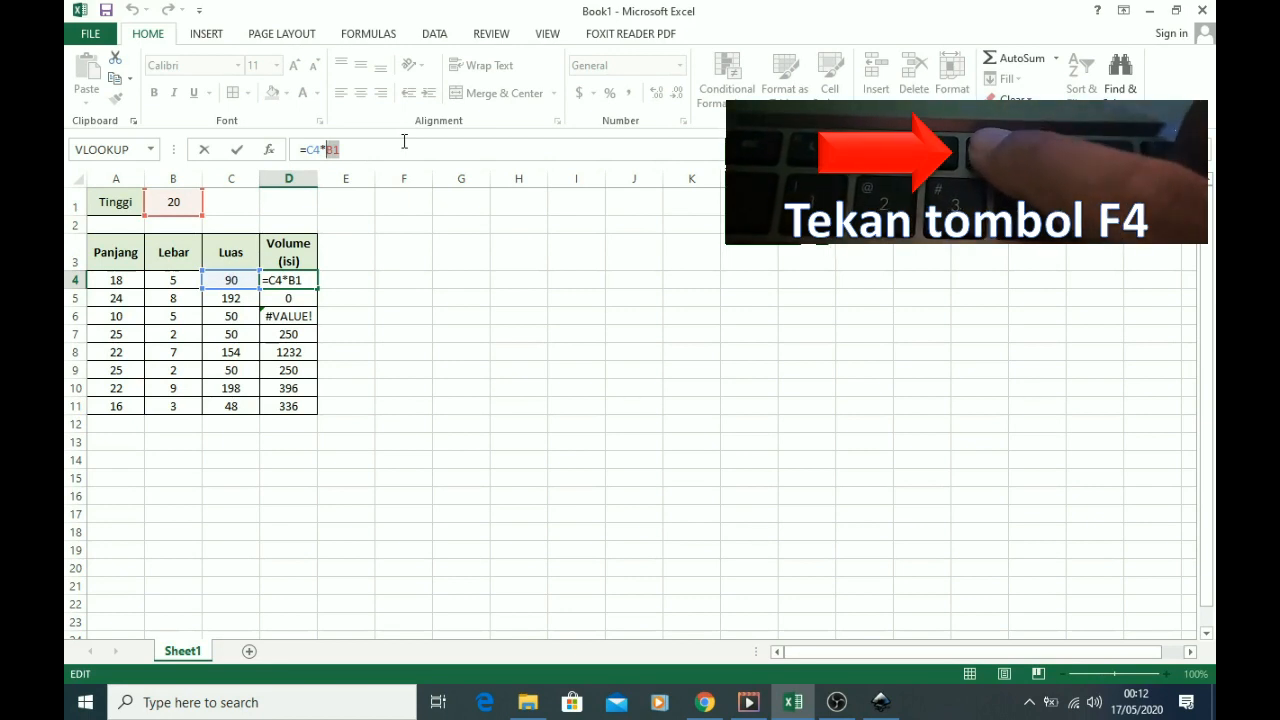
{"action": "key", "text": "F4"}
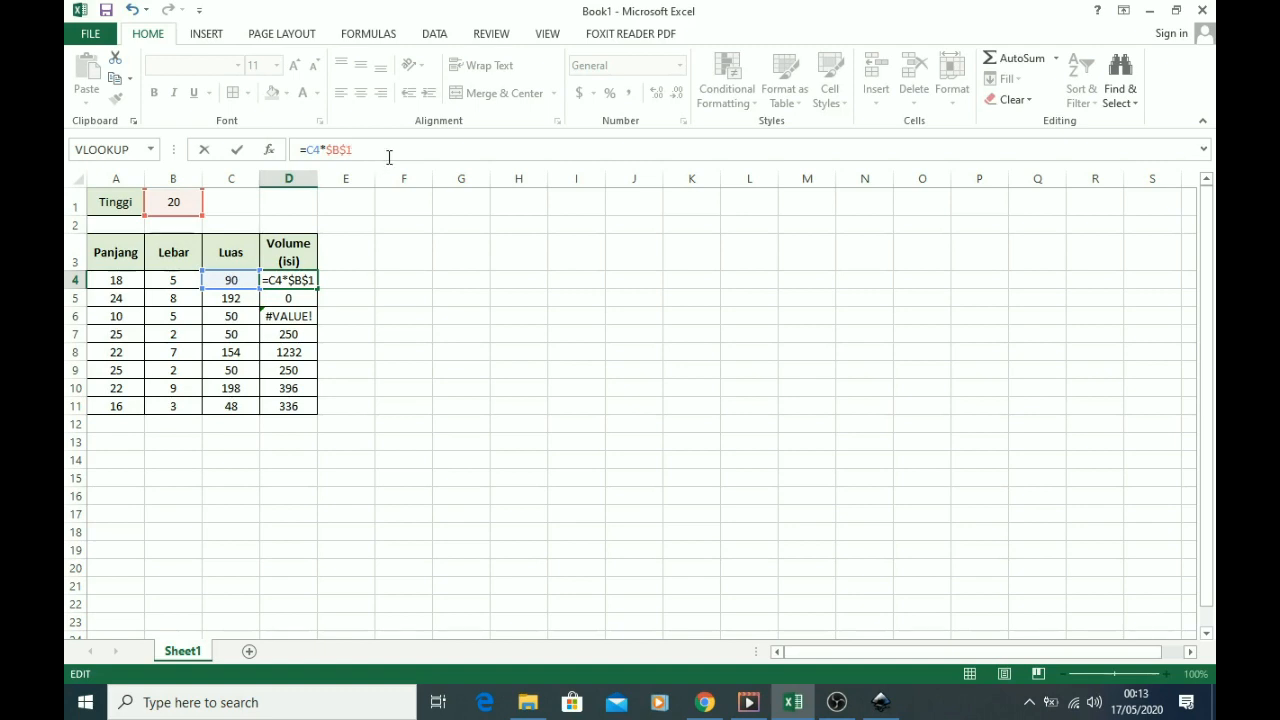
{"action": "key", "text": "ctrl+Return"}
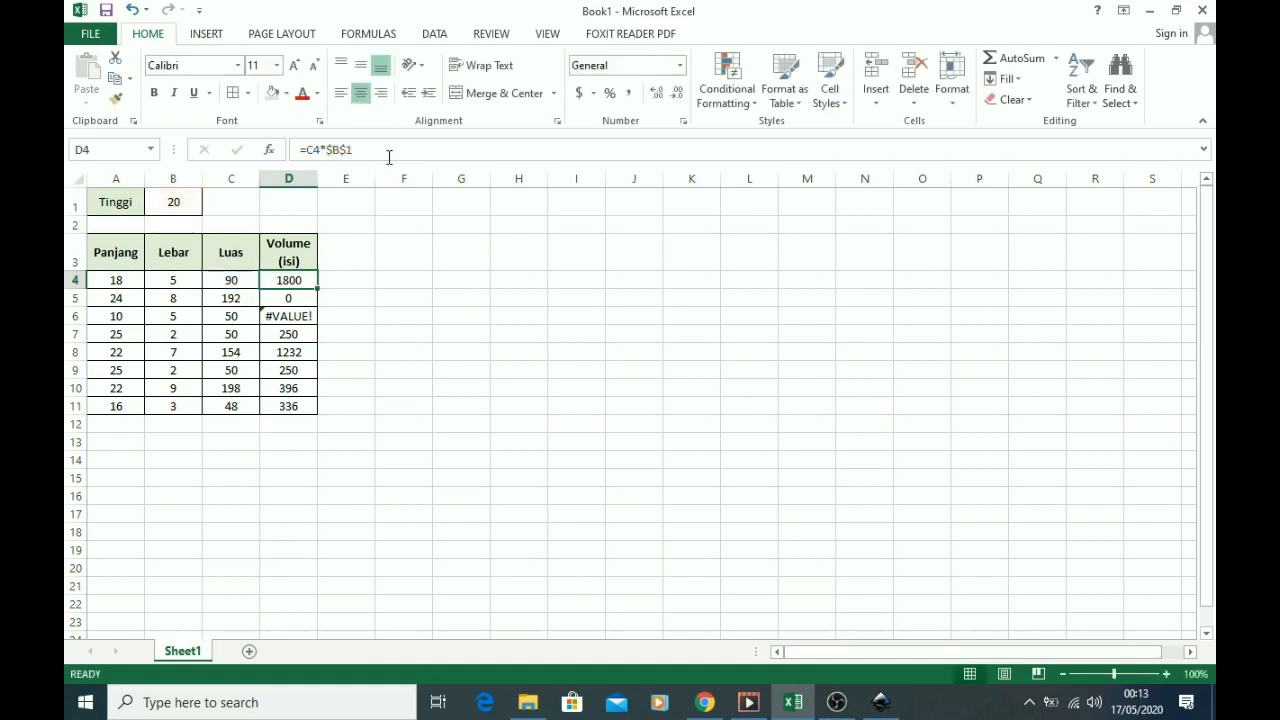
Fill the Volume formula from D4 down to D11 and check the references row by row
{"action": "left_click_drag", "start_coordinate": [319, 289], "coordinate": [328, 413]}
{"action": "left_click", "coordinate": [289, 304]}
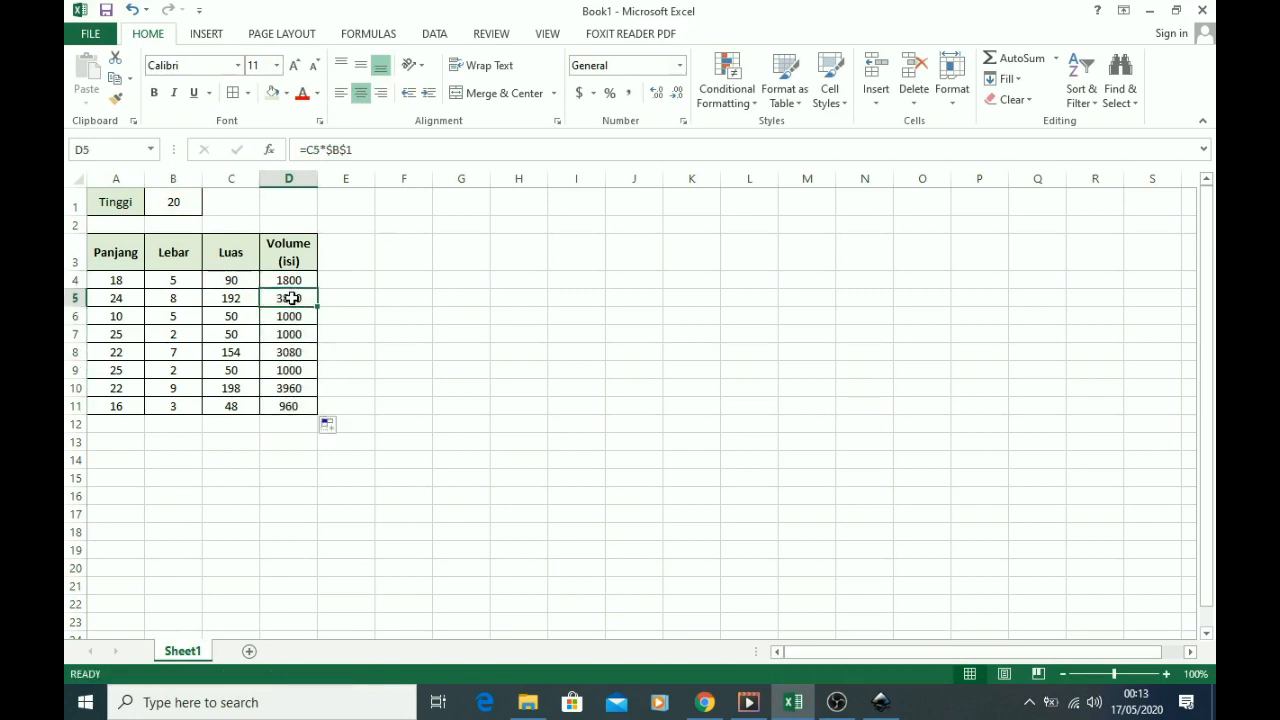
{"action": "left_click", "coordinate": [294, 318]}
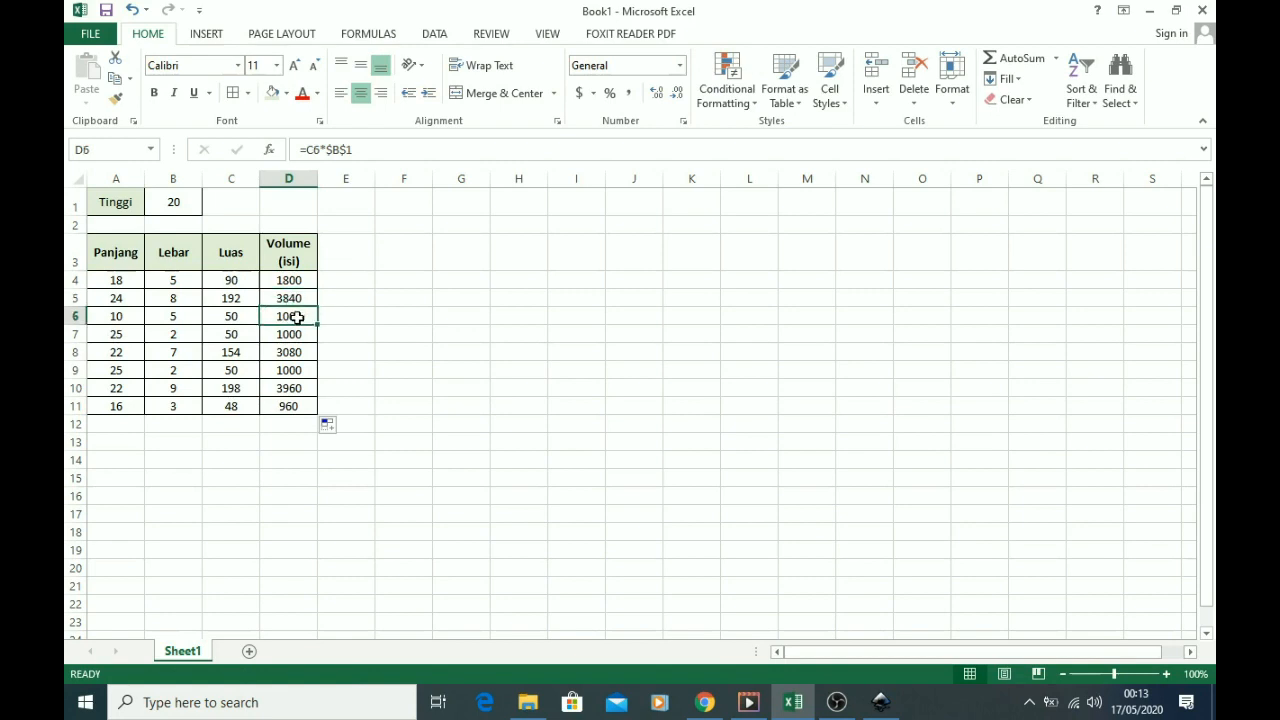
{"action": "left_click", "coordinate": [297, 336]}
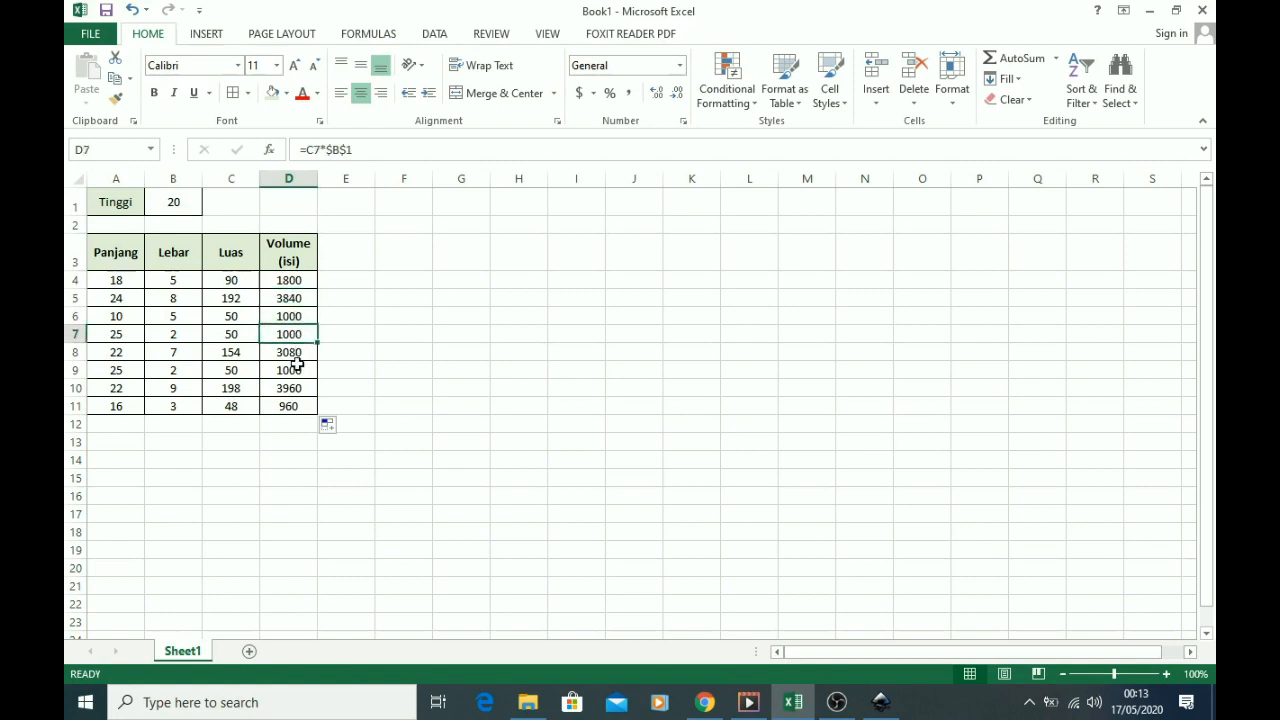
{"action": "left_click", "coordinate": [297, 355]}
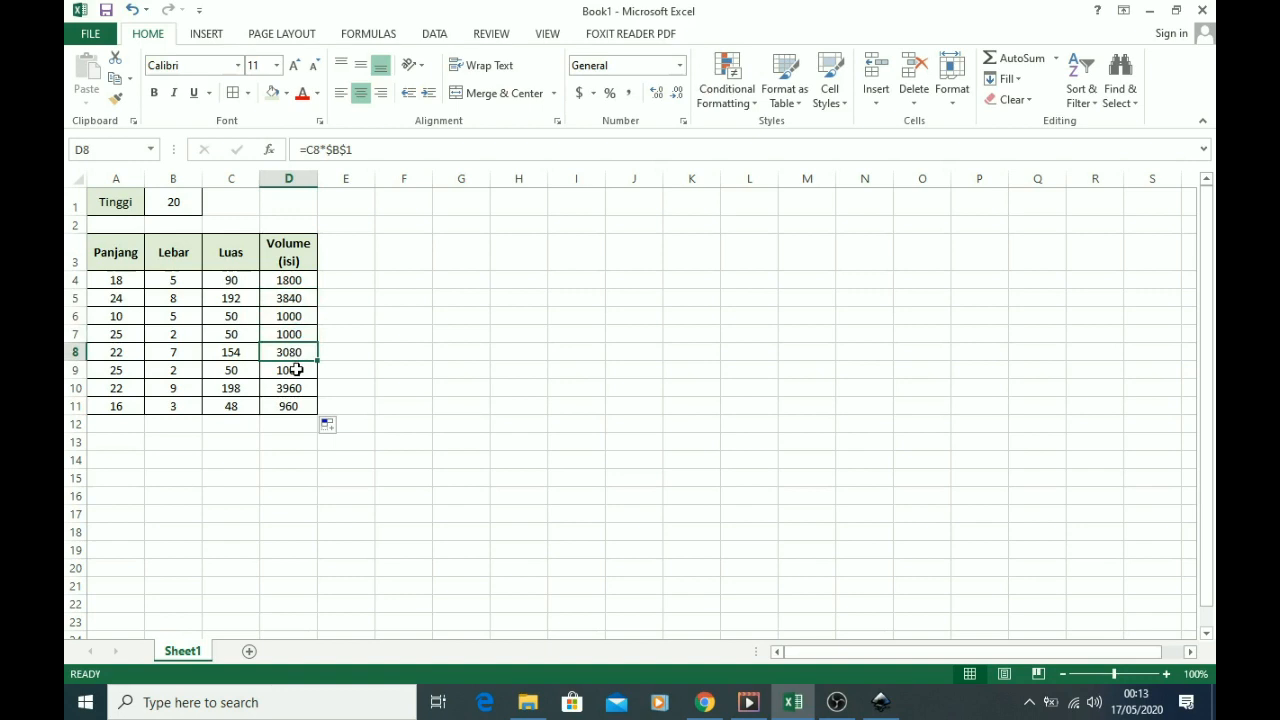
{"action": "left_click", "coordinate": [297, 371]}
{"action": "left_click", "coordinate": [295, 389]}
{"action": "left_click", "coordinate": [295, 406]}
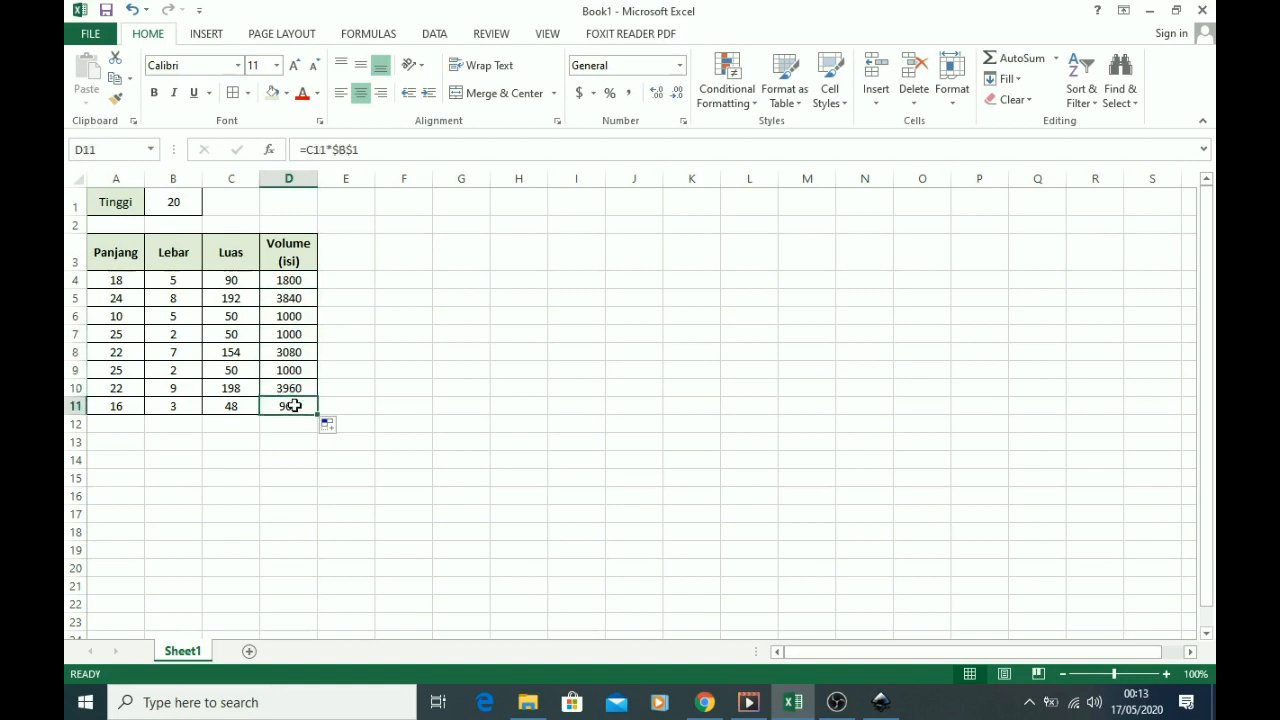
{"action": "left_click", "coordinate": [291, 275]}
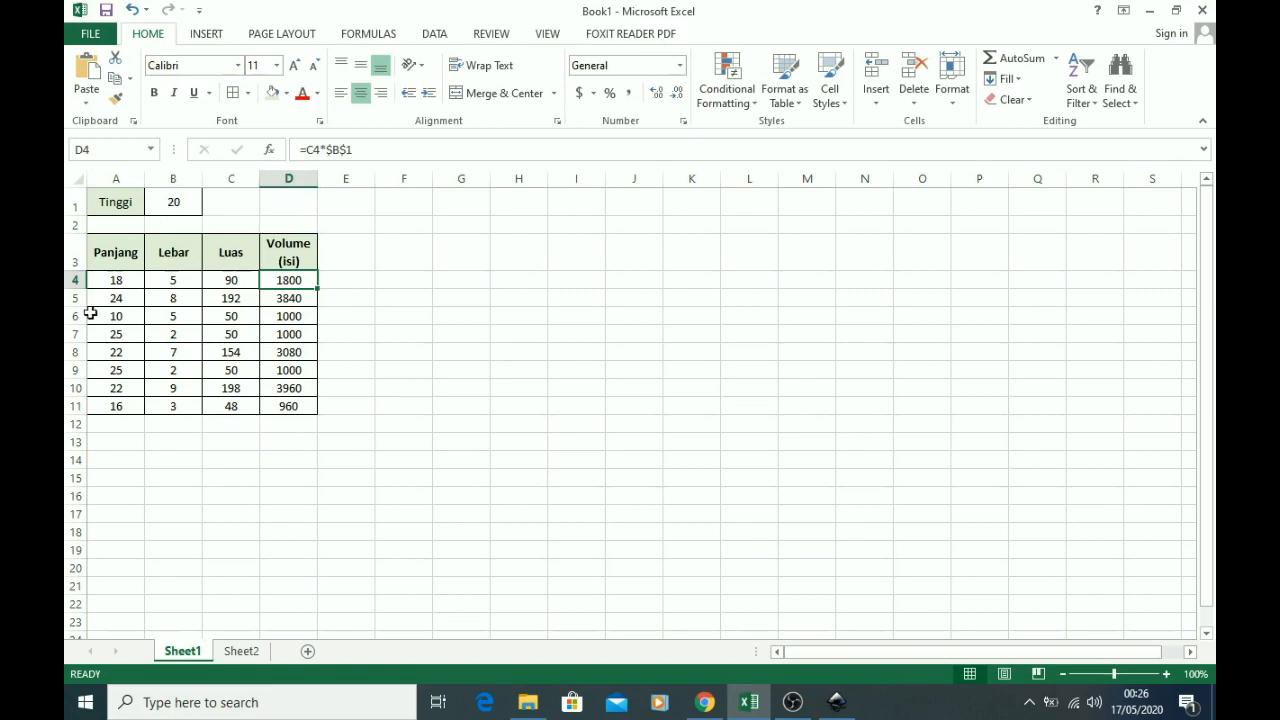
Open Sheet2 and examine how the multiplication grid's cells relate to their row and column headers
{"action": "left_click", "coordinate": [240, 651]}
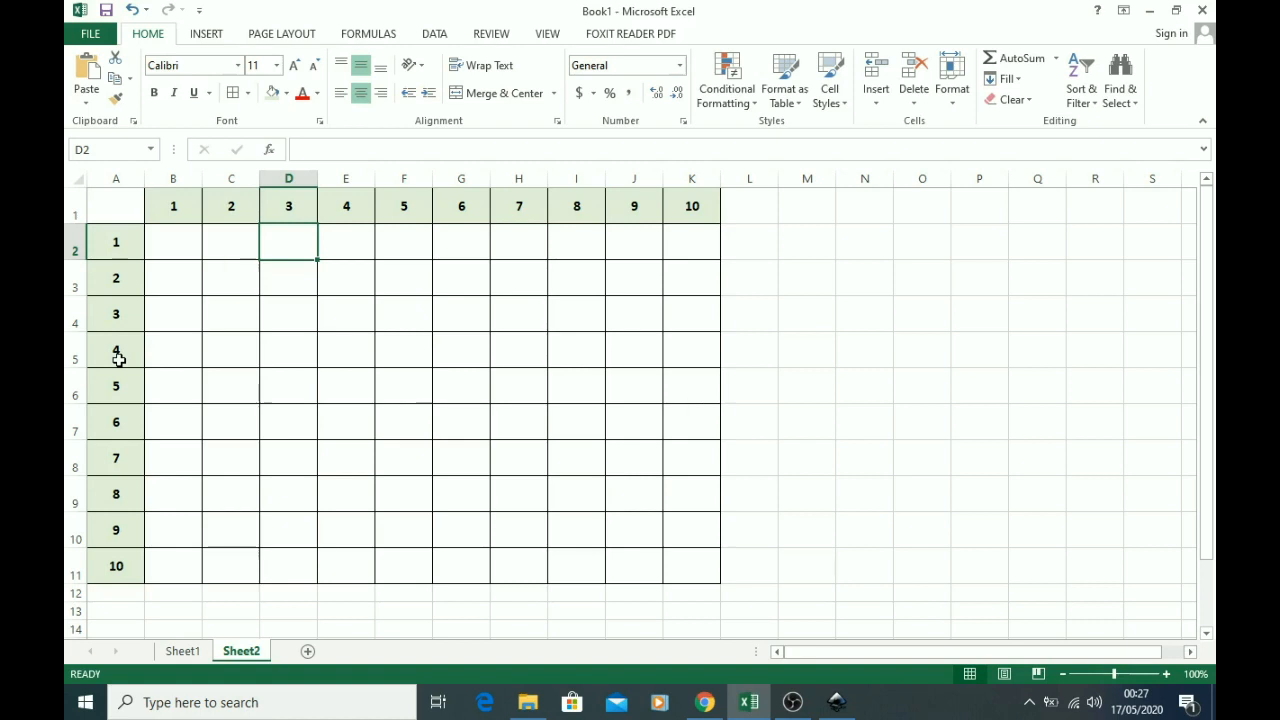
{"action": "left_click", "coordinate": [175, 245]}
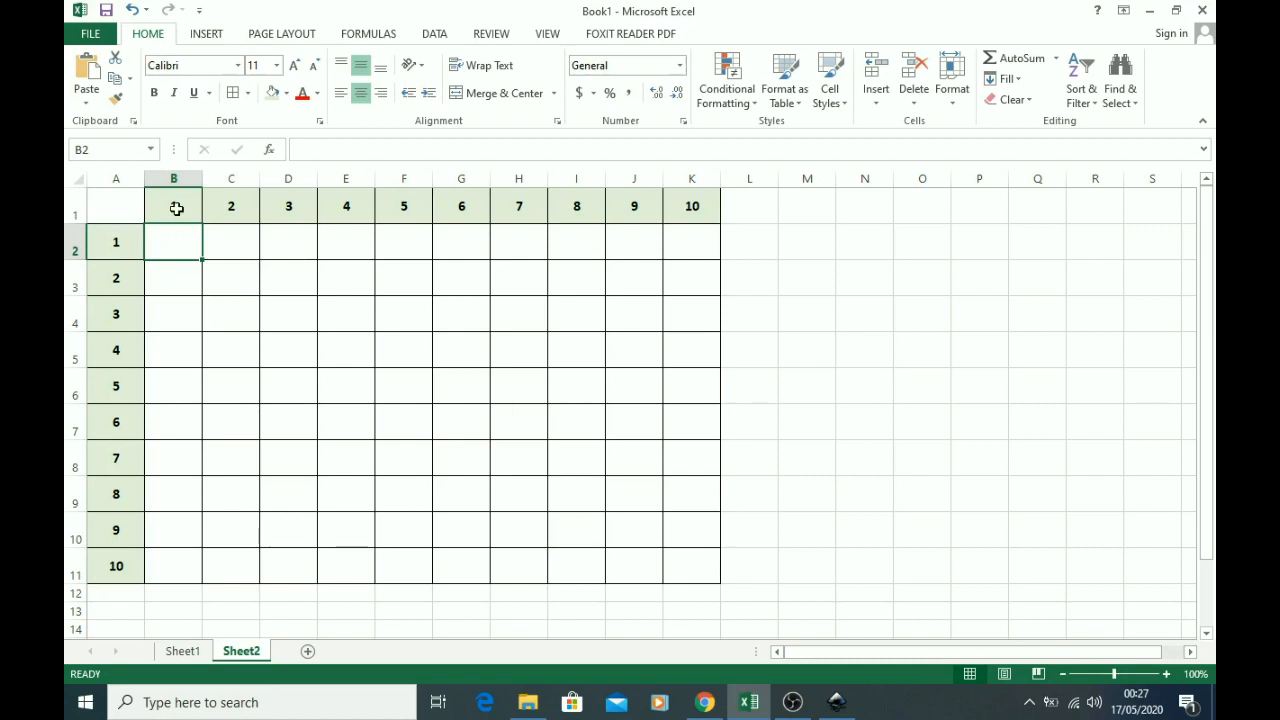
{"action": "left_click", "coordinate": [174, 277]}
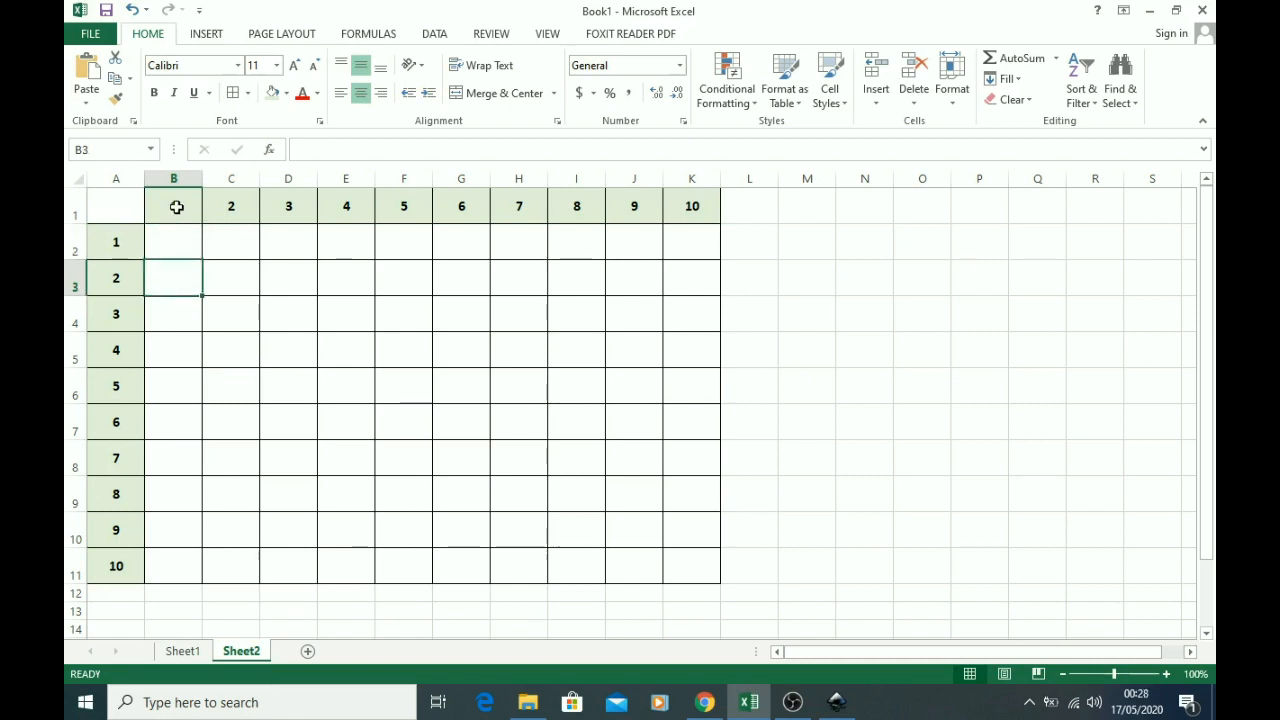
{"action": "left_click", "coordinate": [343, 346]}
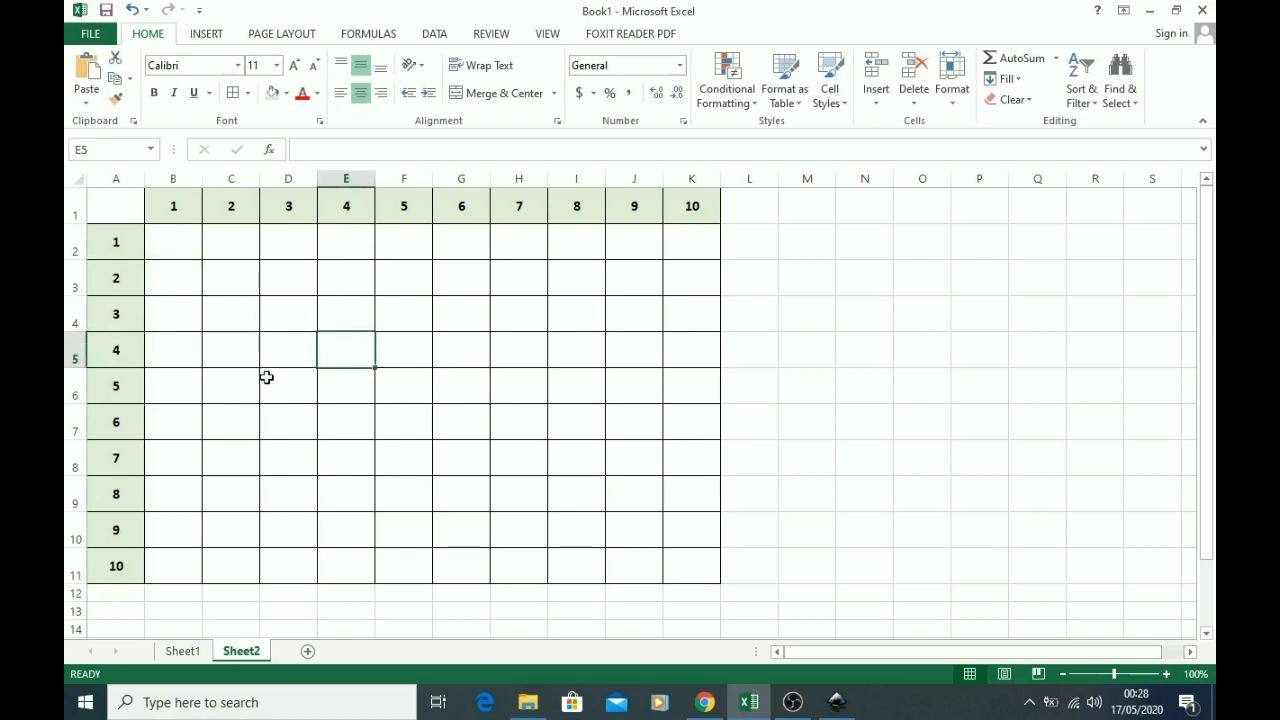
{"action": "left_click", "coordinate": [522, 421]}
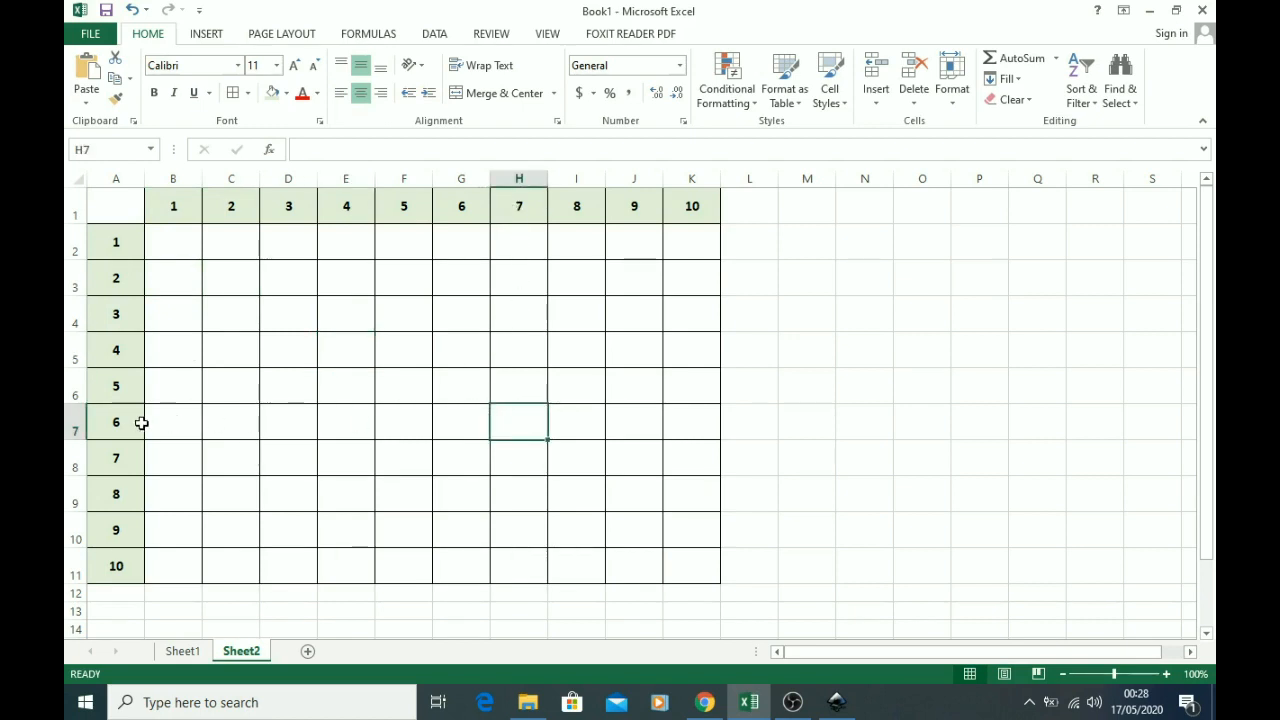
{"action": "left_click", "coordinate": [686, 569]}
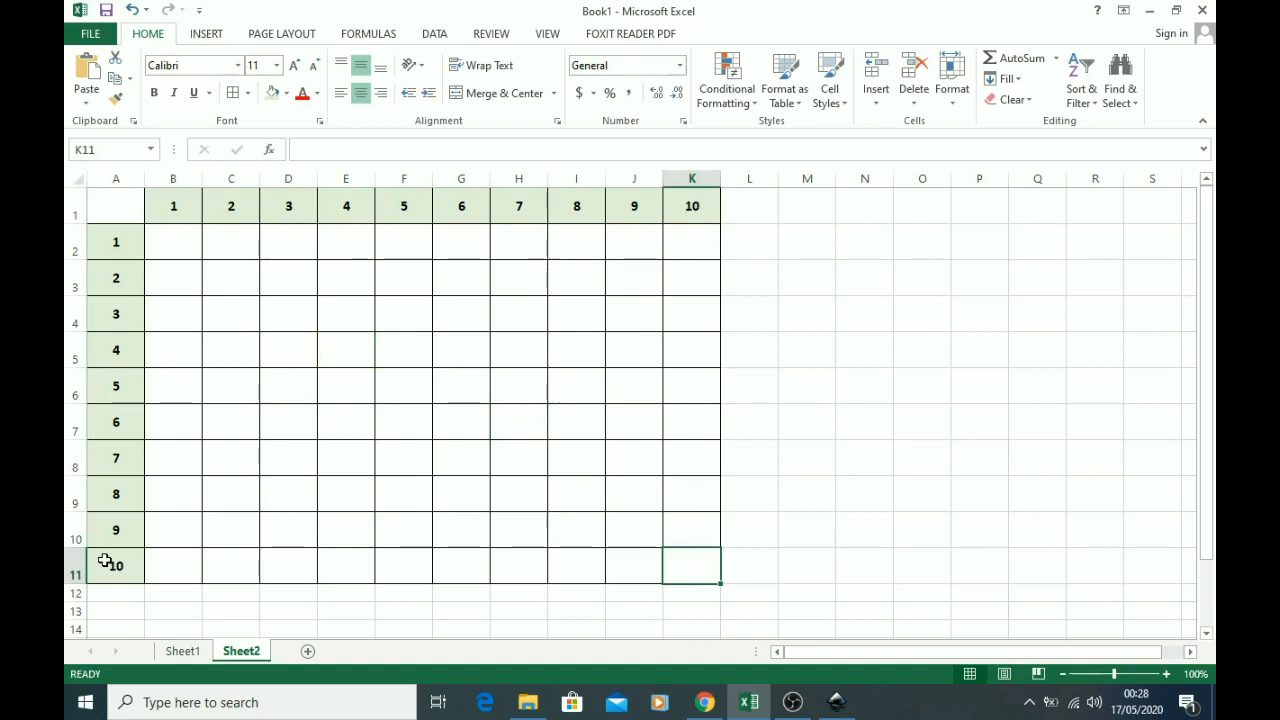
Review the multiplier headers in B1:K1 and A2:A11 that feed the grid starting at B2
{"action": "left_click", "coordinate": [164, 237]}
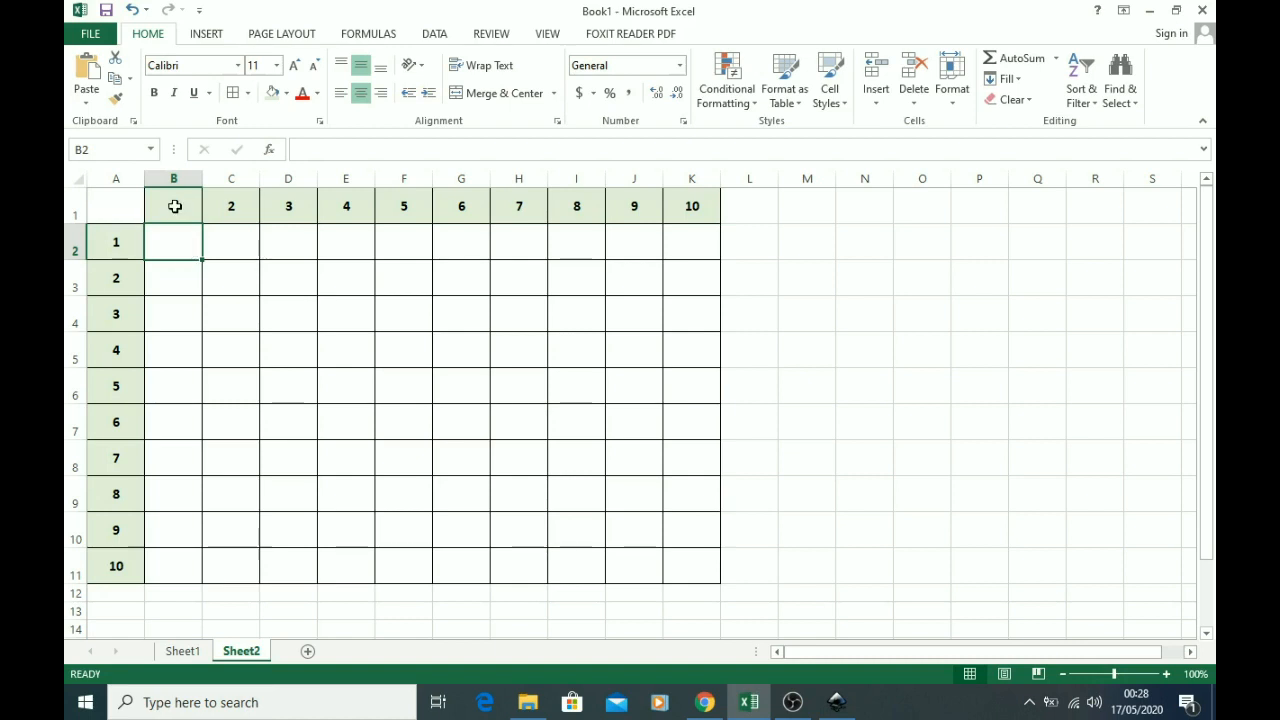
{"action": "left_click_drag", "start_coordinate": [175, 206], "coordinate": [686, 205]}
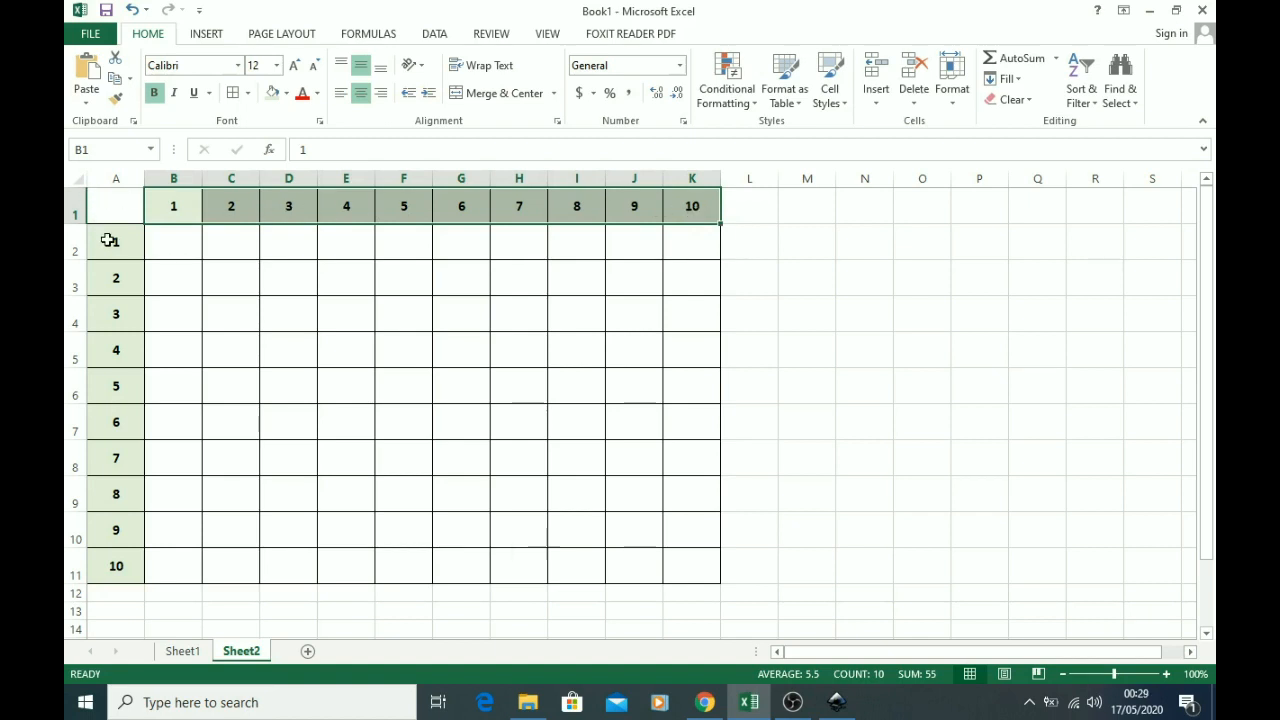
{"action": "left_click_drag", "start_coordinate": [108, 240], "coordinate": [114, 562]}
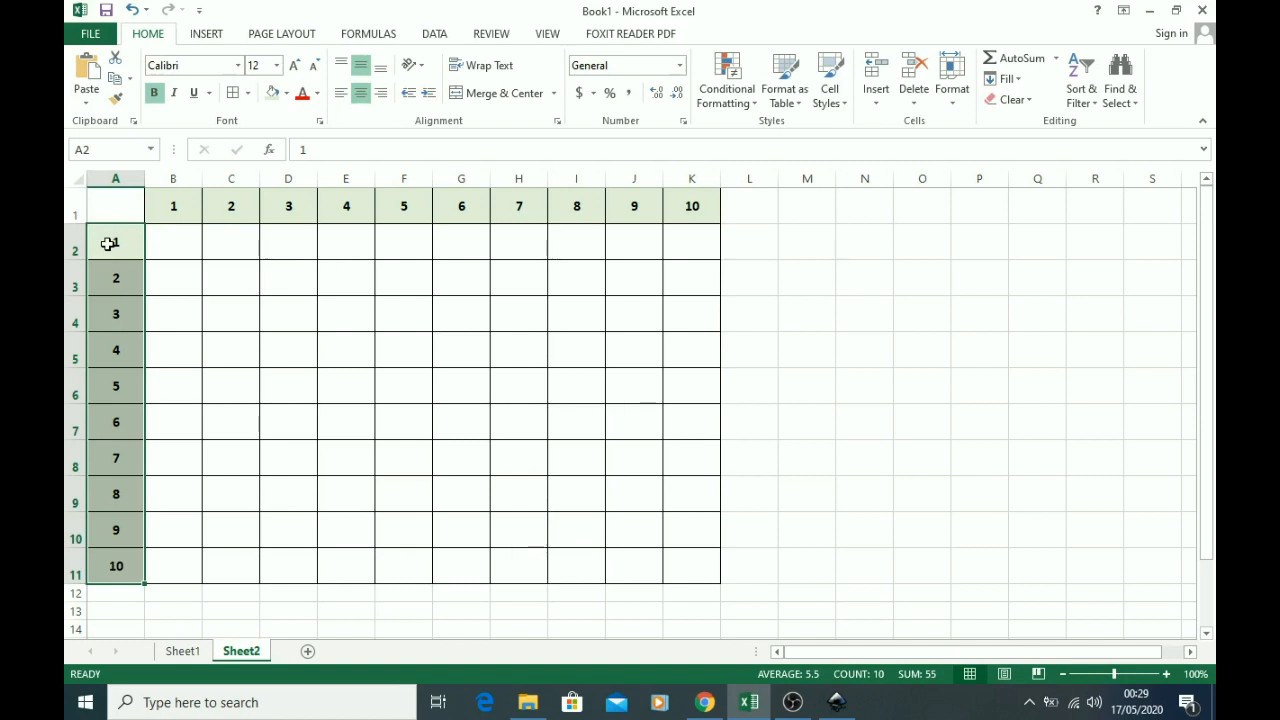
{"action": "left_click", "coordinate": [158, 205]}
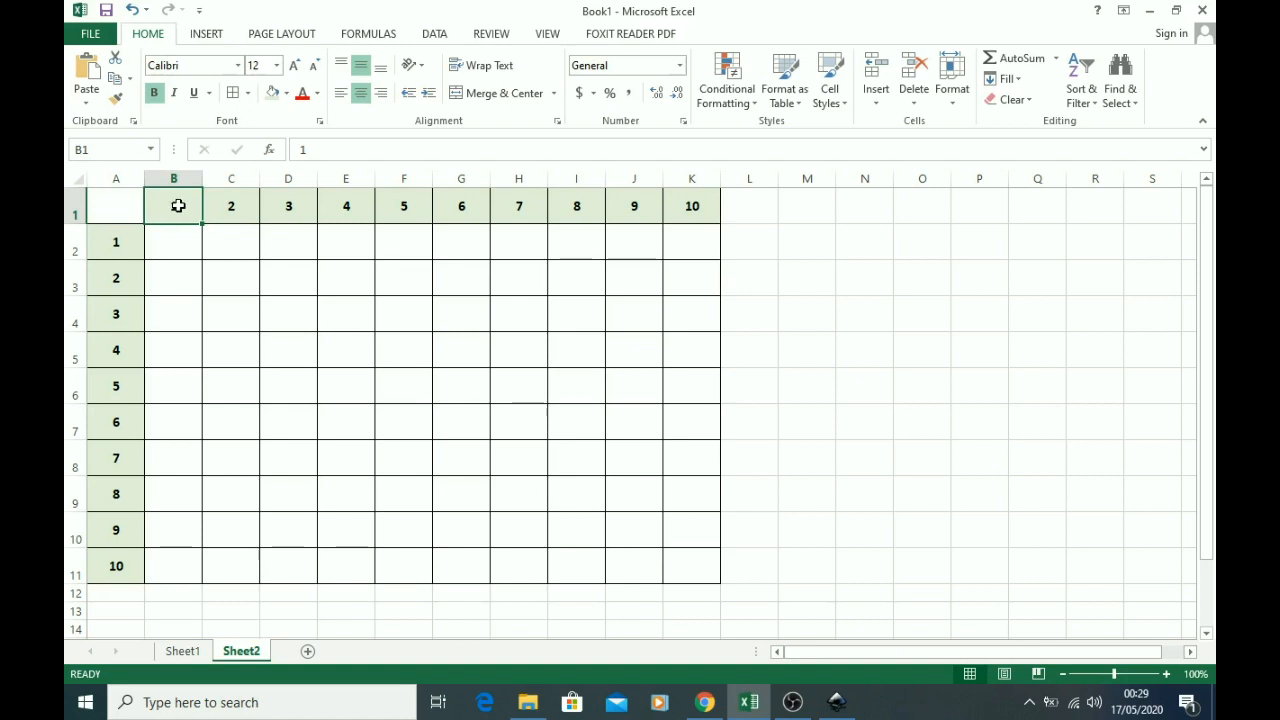
{"action": "left_click", "coordinate": [115, 237]}
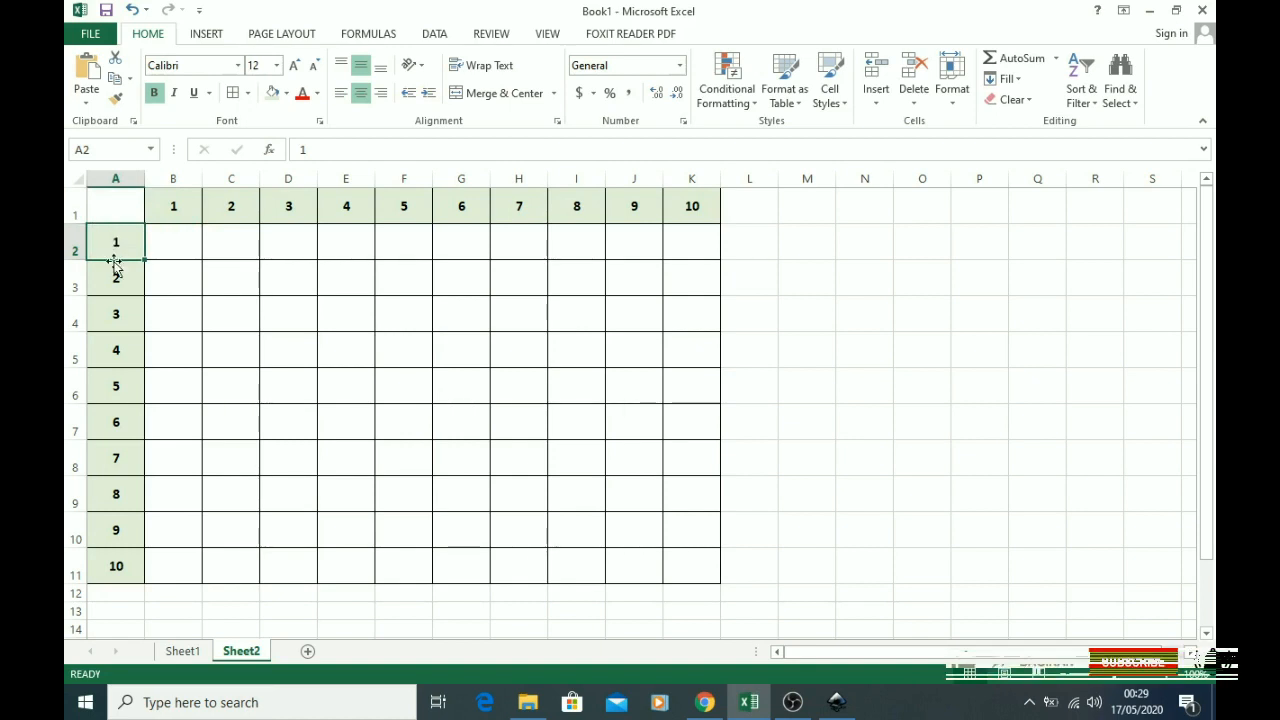
Enter the formula =B1*A2 in B2 to multiply the first column header by the first row header
{"action": "left_click", "coordinate": [176, 241]}
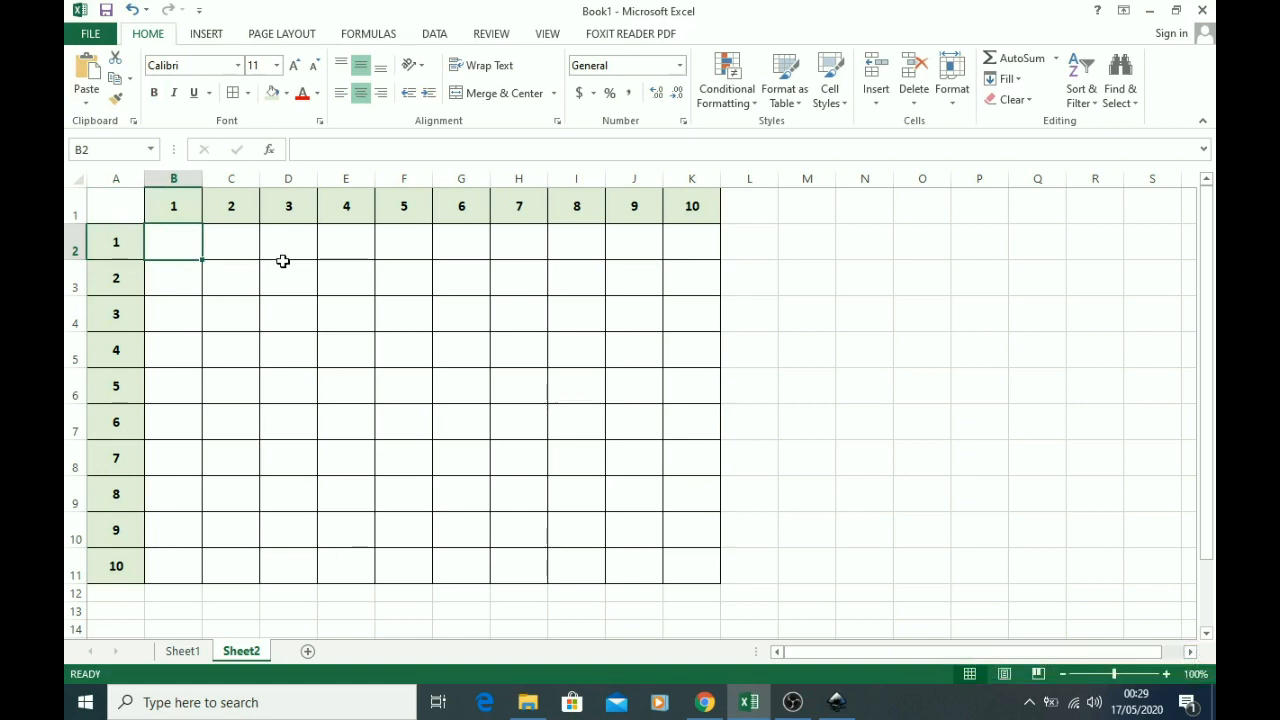
{"action": "type", "text": "="}
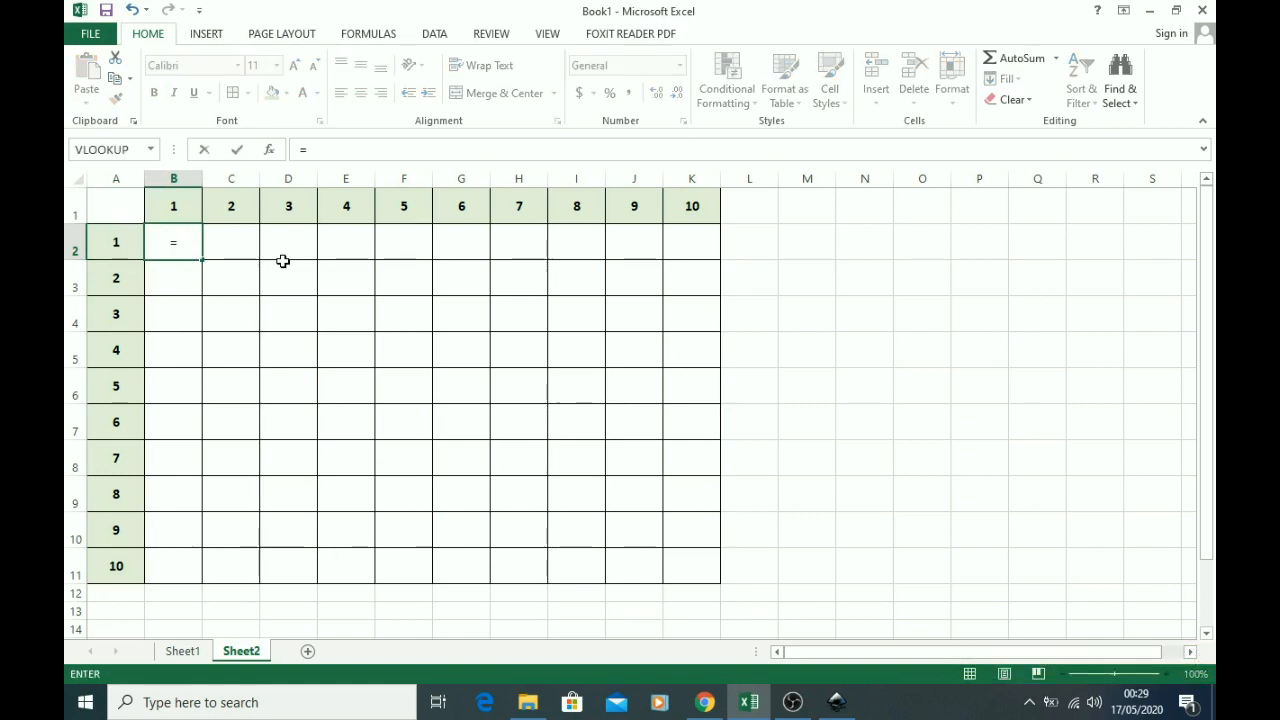
{"action": "left_click", "coordinate": [176, 201]}
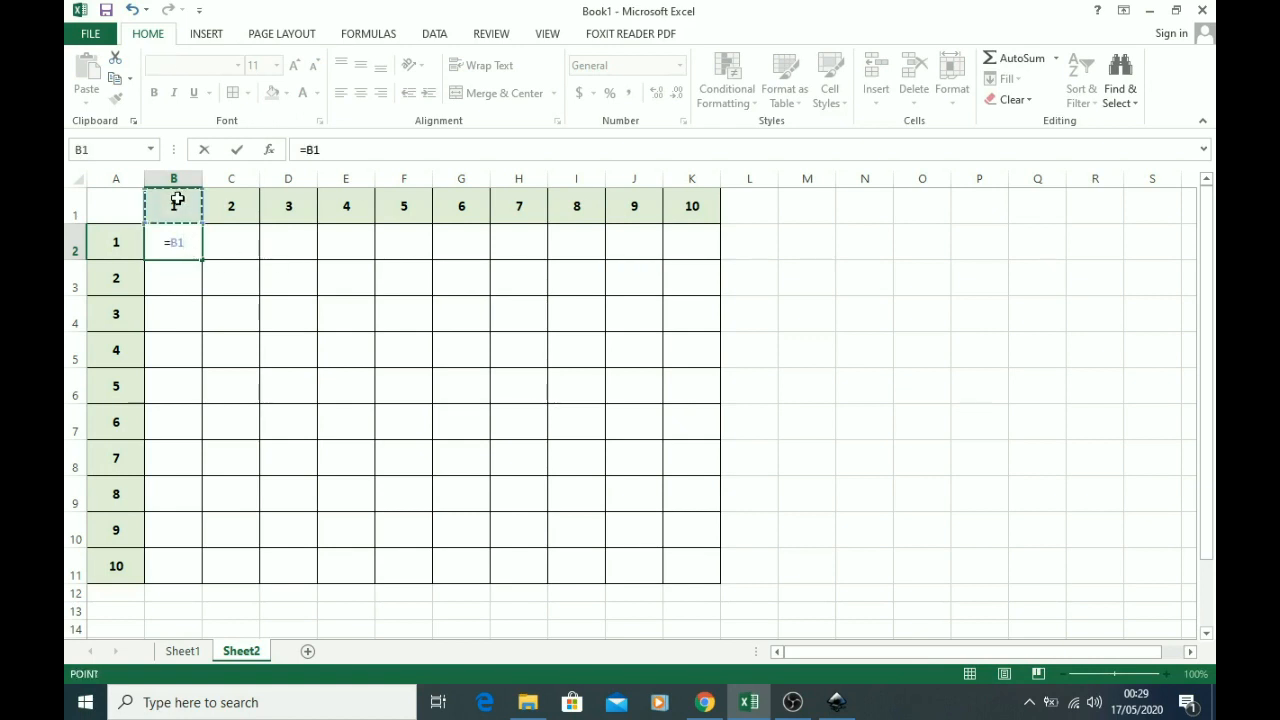
{"action": "type", "text": "*"}
{"action": "left_click", "coordinate": [120, 245]}
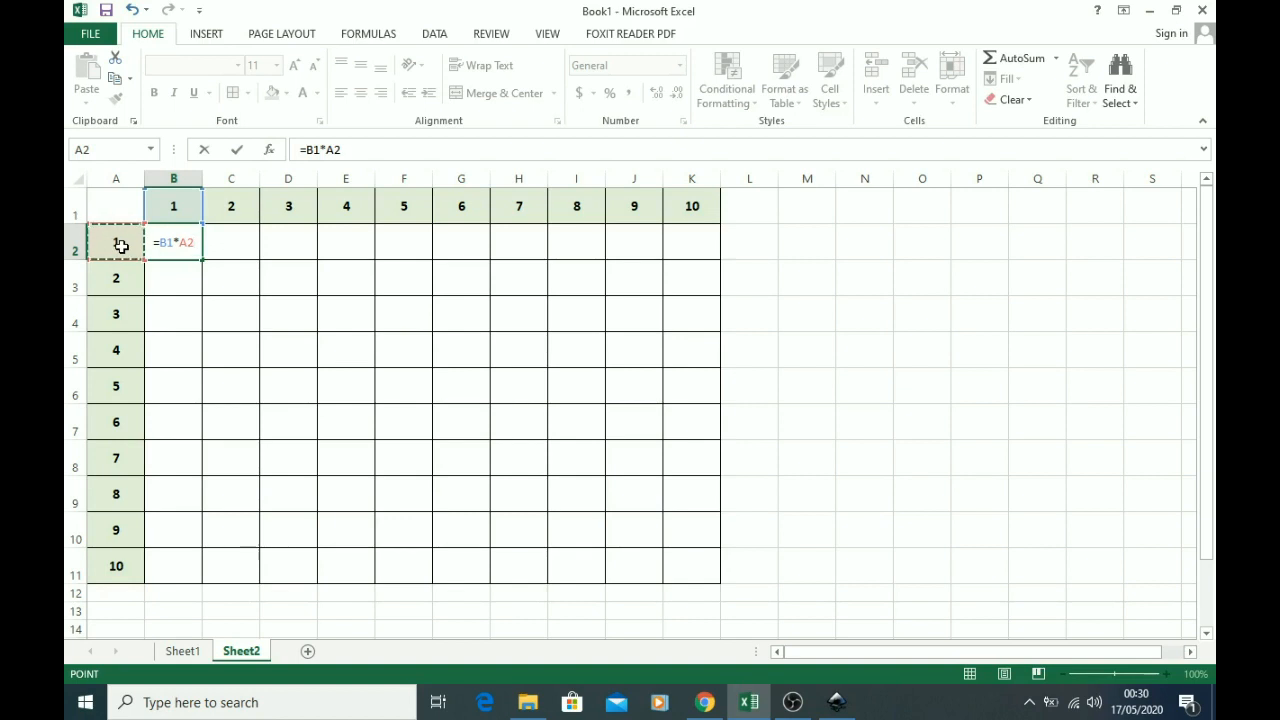
{"action": "key", "text": "ctrl+Return"}
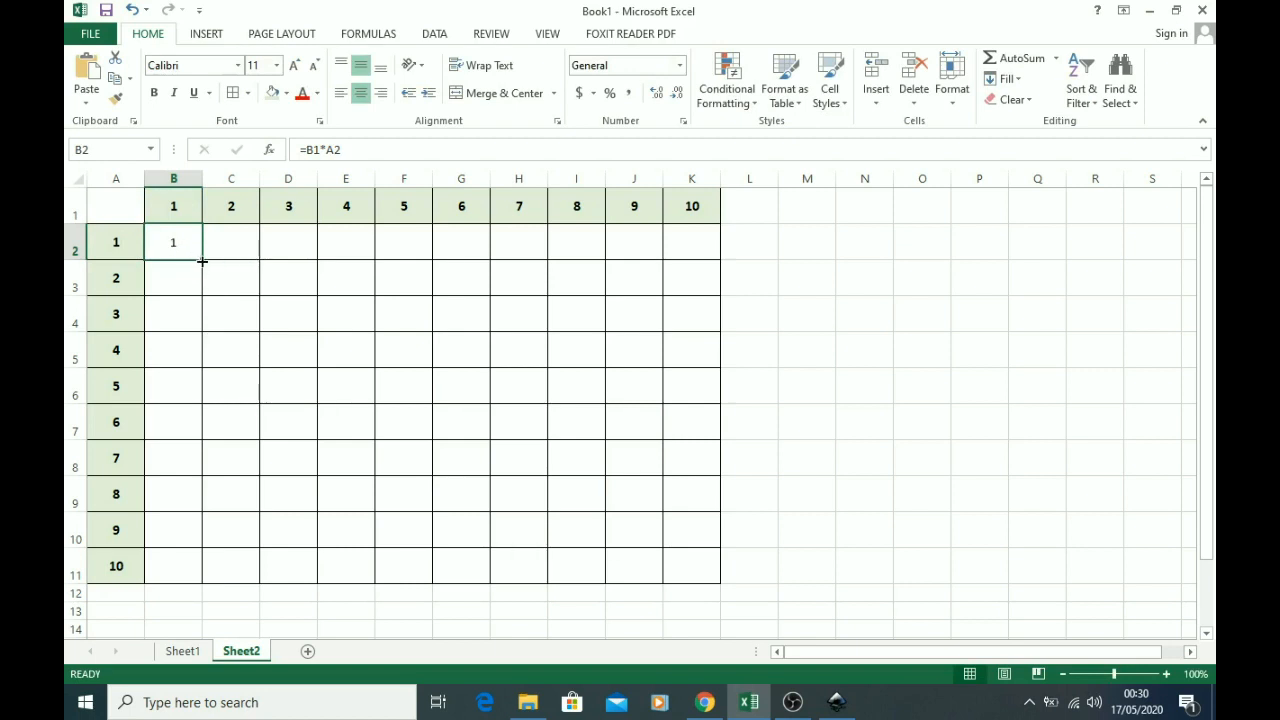
Fill the formula from B2 across the whole grid to K11 and check the references in C3 and D4
{"action": "left_click_drag", "start_coordinate": [202, 261], "coordinate": [700, 590]}
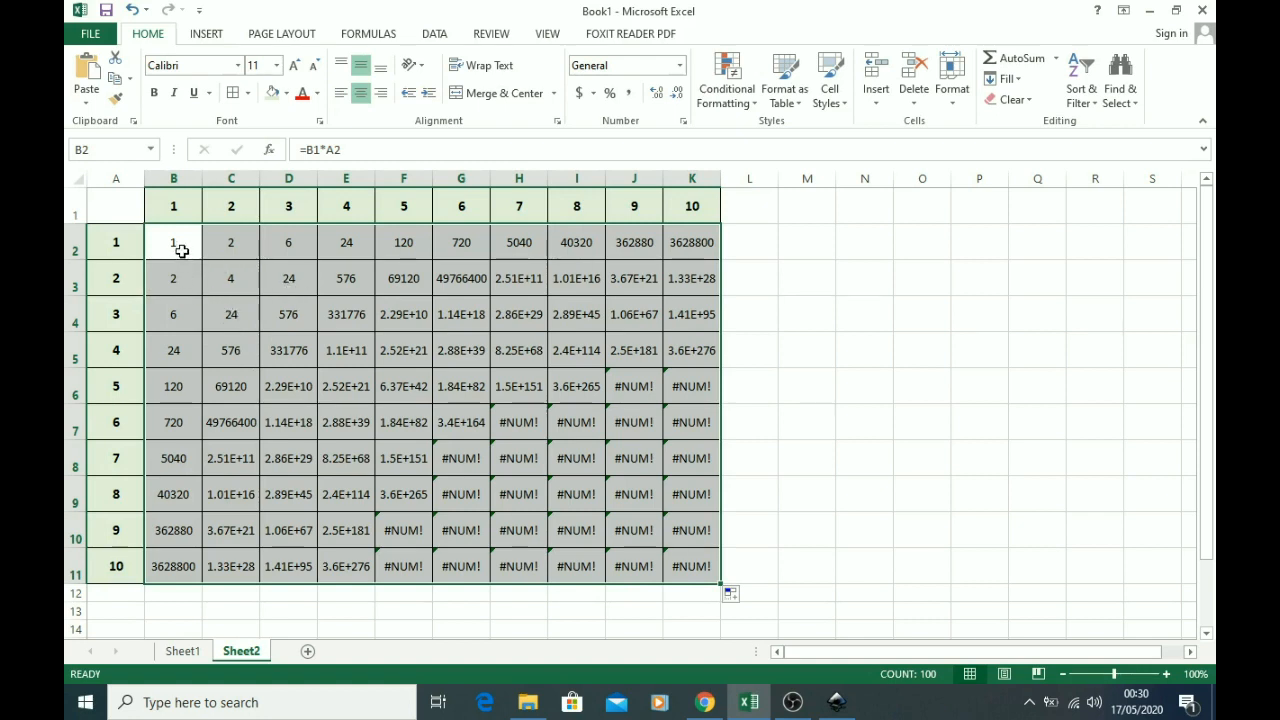
{"action": "left_click", "coordinate": [235, 282]}
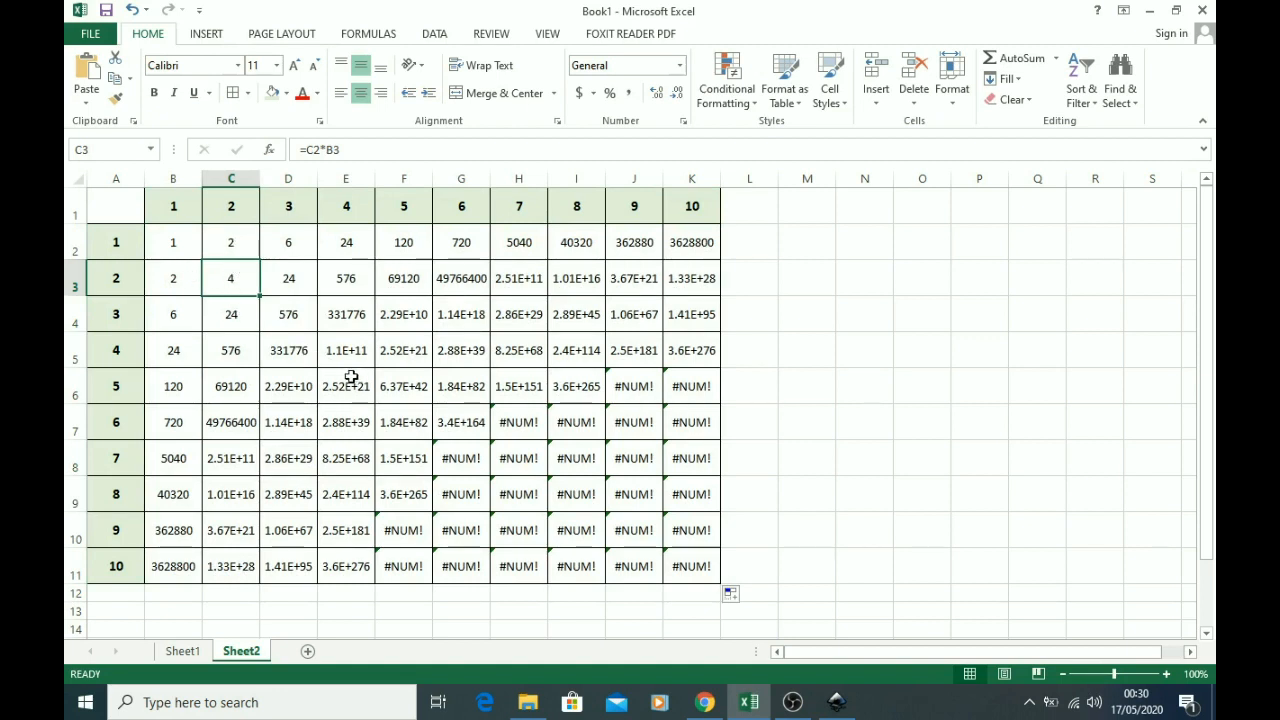
{"action": "left_click", "coordinate": [288, 314]}
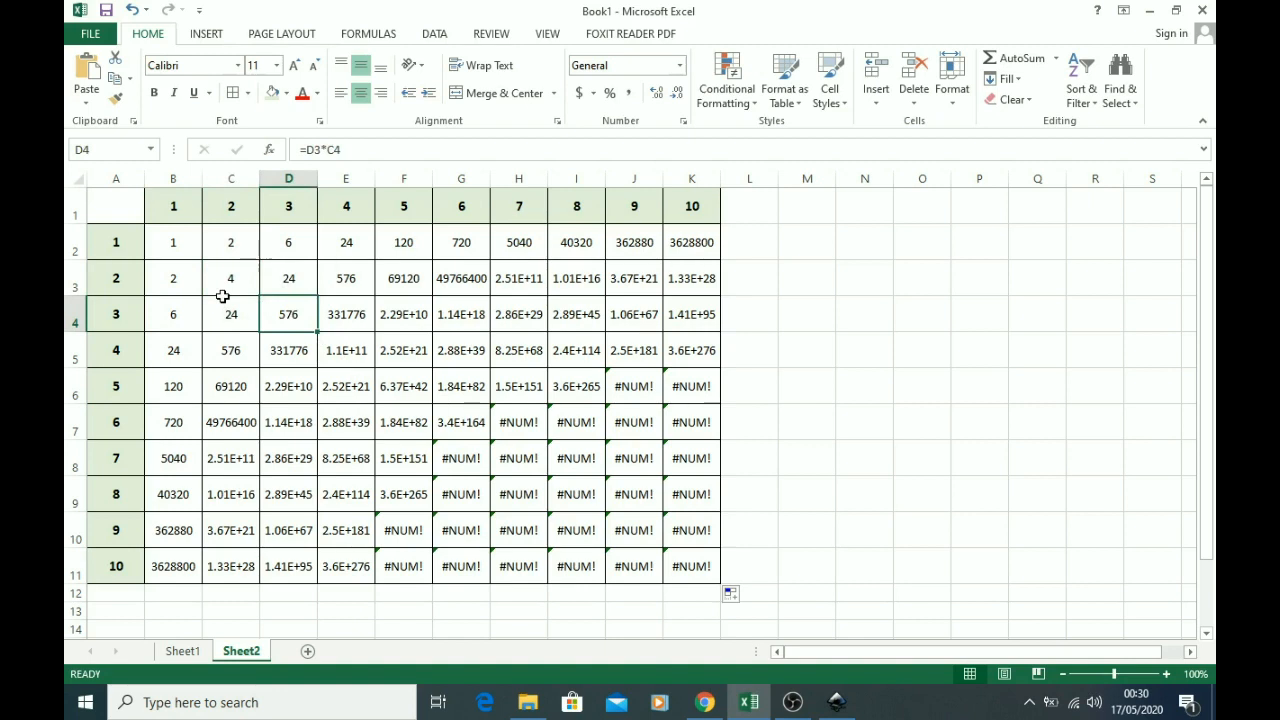
Clear the formulas from the multiplication grid in B2:K11
{"action": "left_click", "coordinate": [174, 241]}
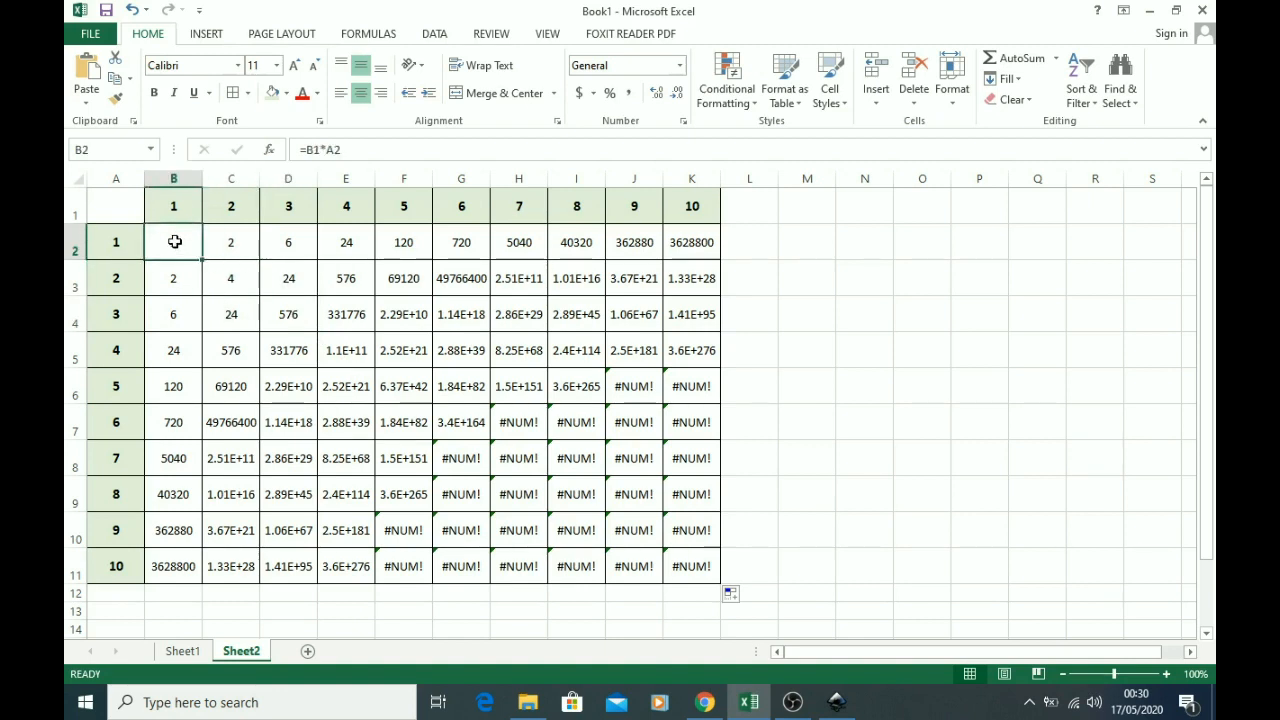
{"action": "left_click_drag", "start_coordinate": [174, 241], "coordinate": [692, 570]}
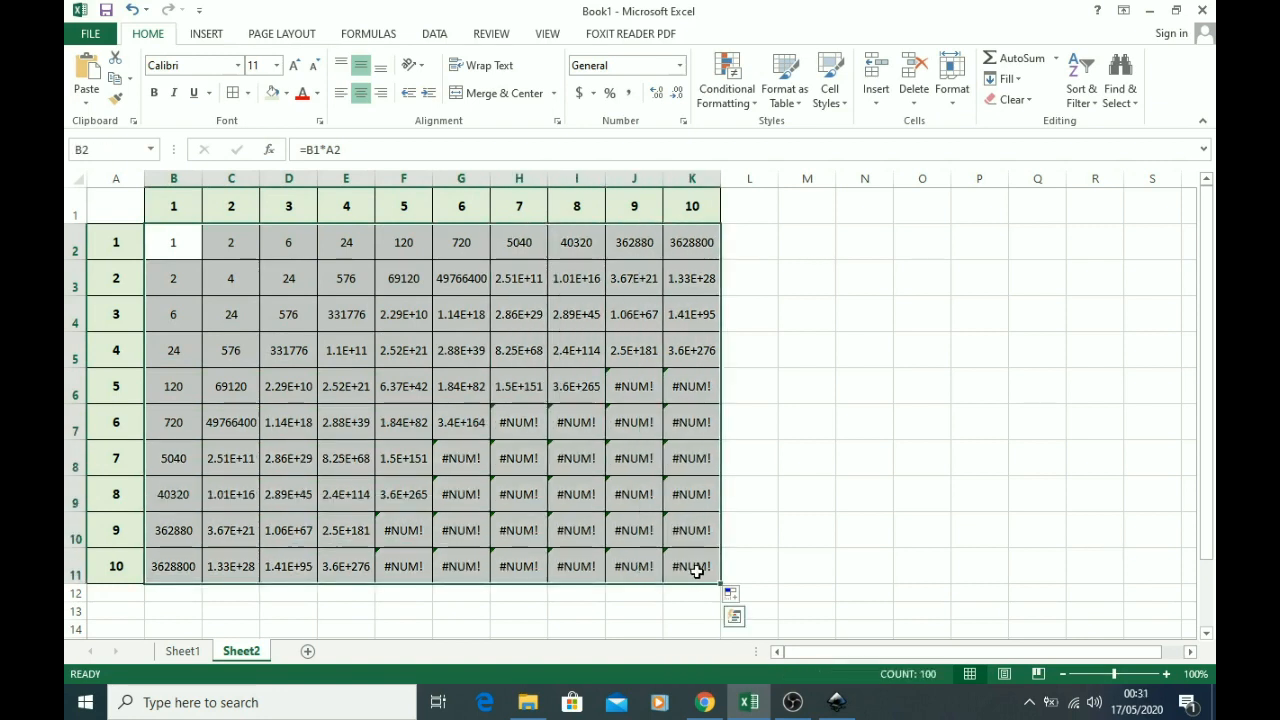
{"action": "key", "text": "Delete"}
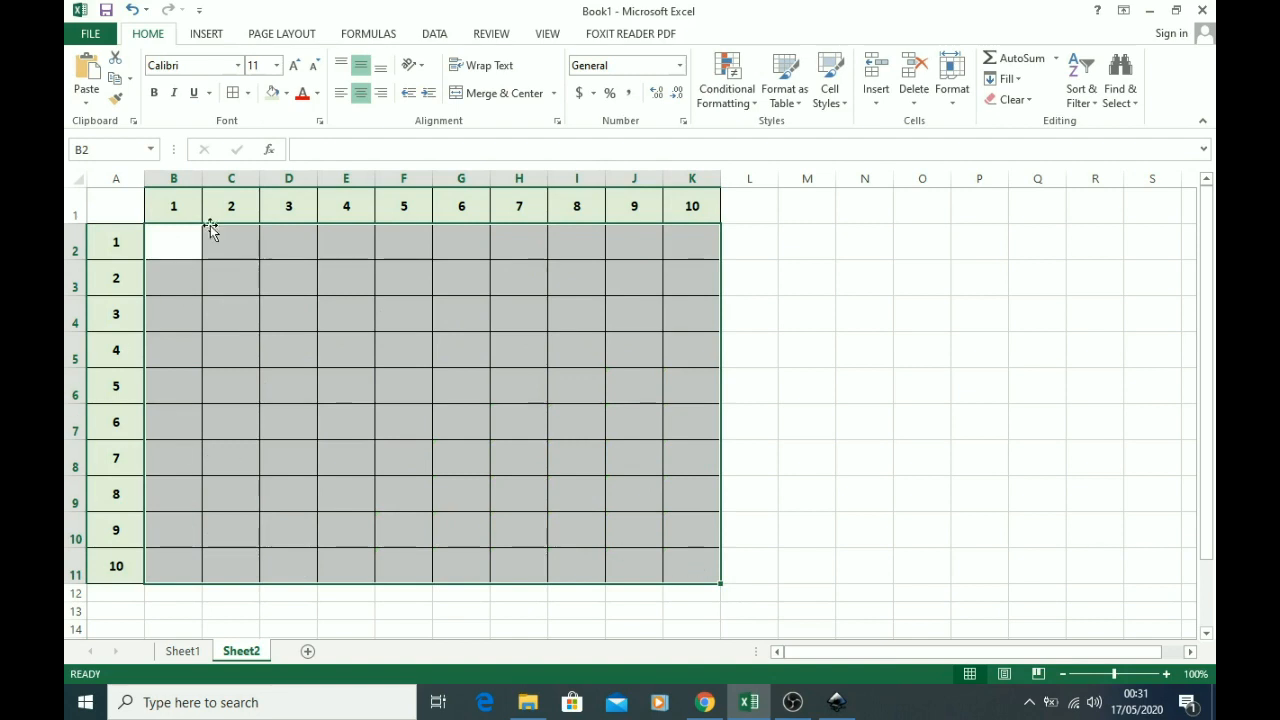
Enter the formula =$B$1*$A$2 in B2, with both header references fully absolute
{"action": "left_click", "coordinate": [173, 236]}
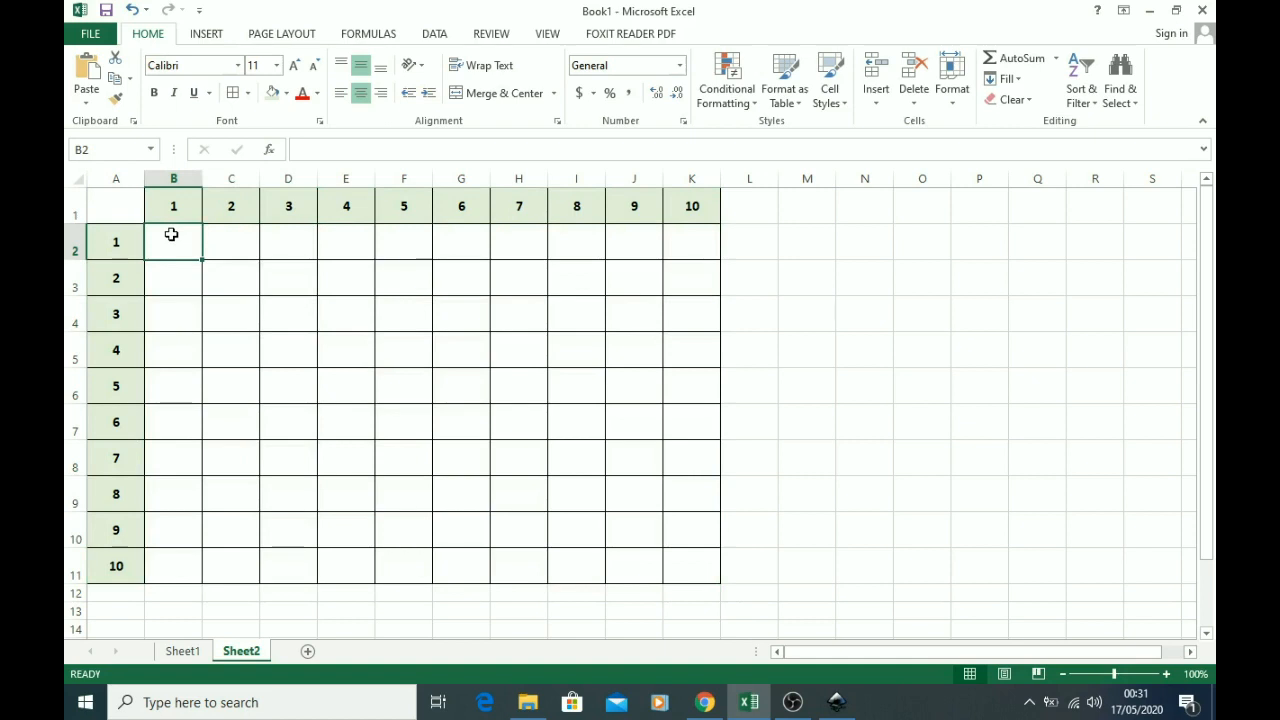
{"action": "type", "text": "="}
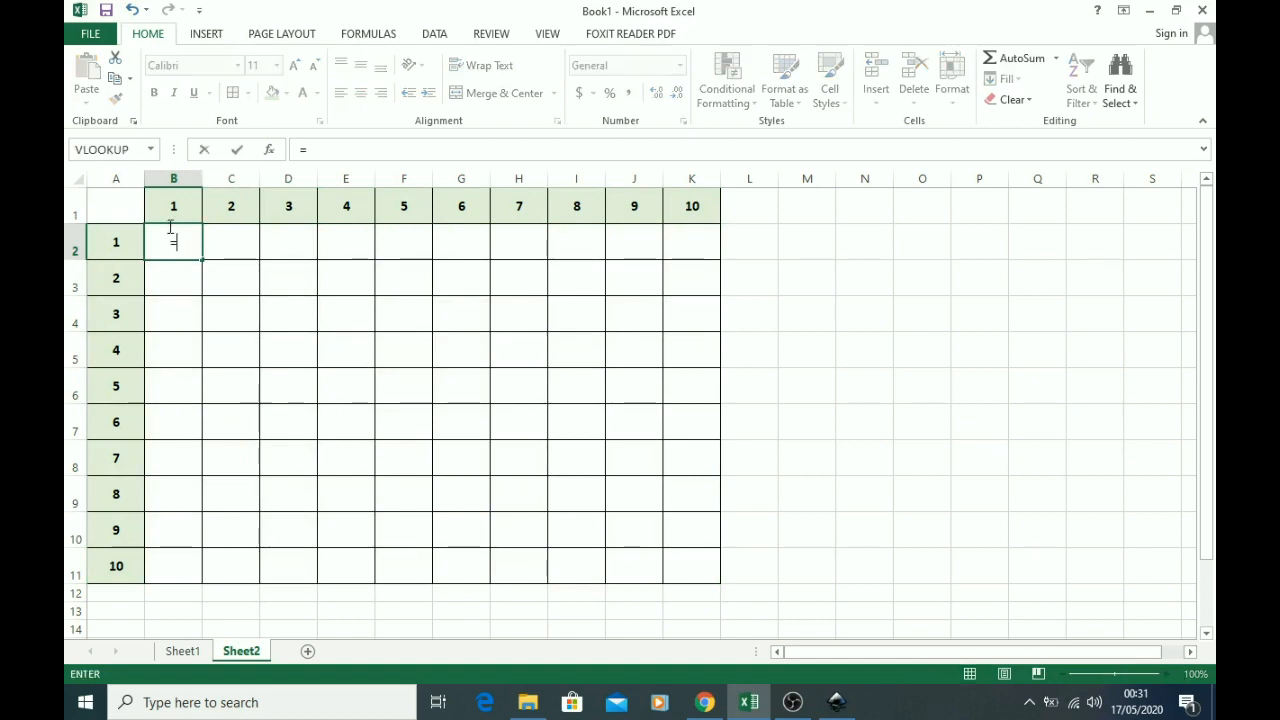
{"action": "left_click", "coordinate": [171, 208]}
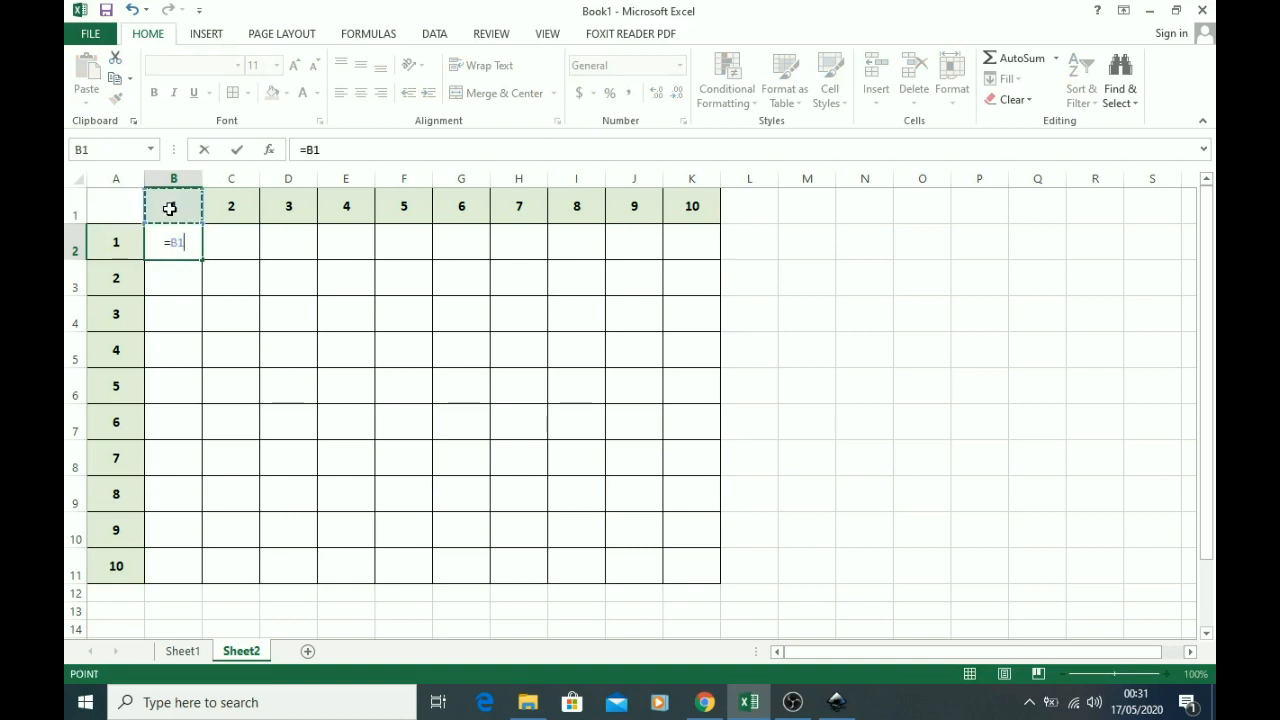
{"action": "key", "text": "F4"}
{"action": "type", "text": "*"}
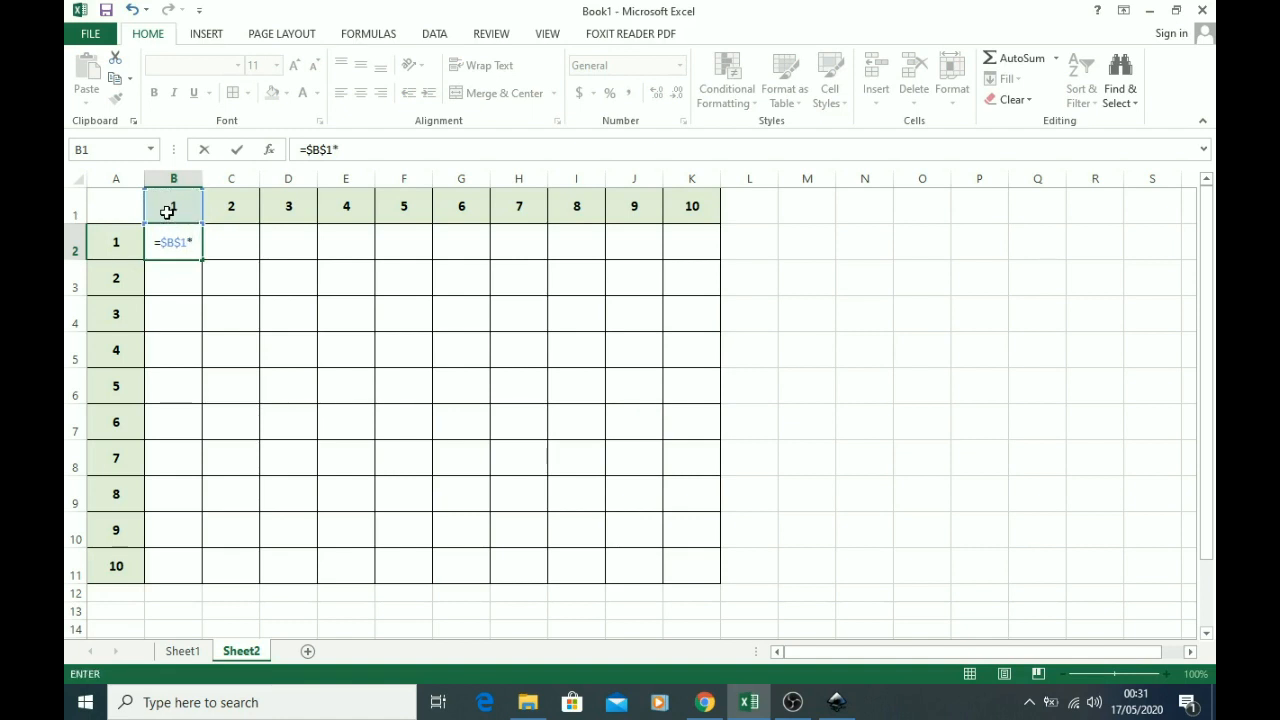
{"action": "left_click", "coordinate": [126, 240]}
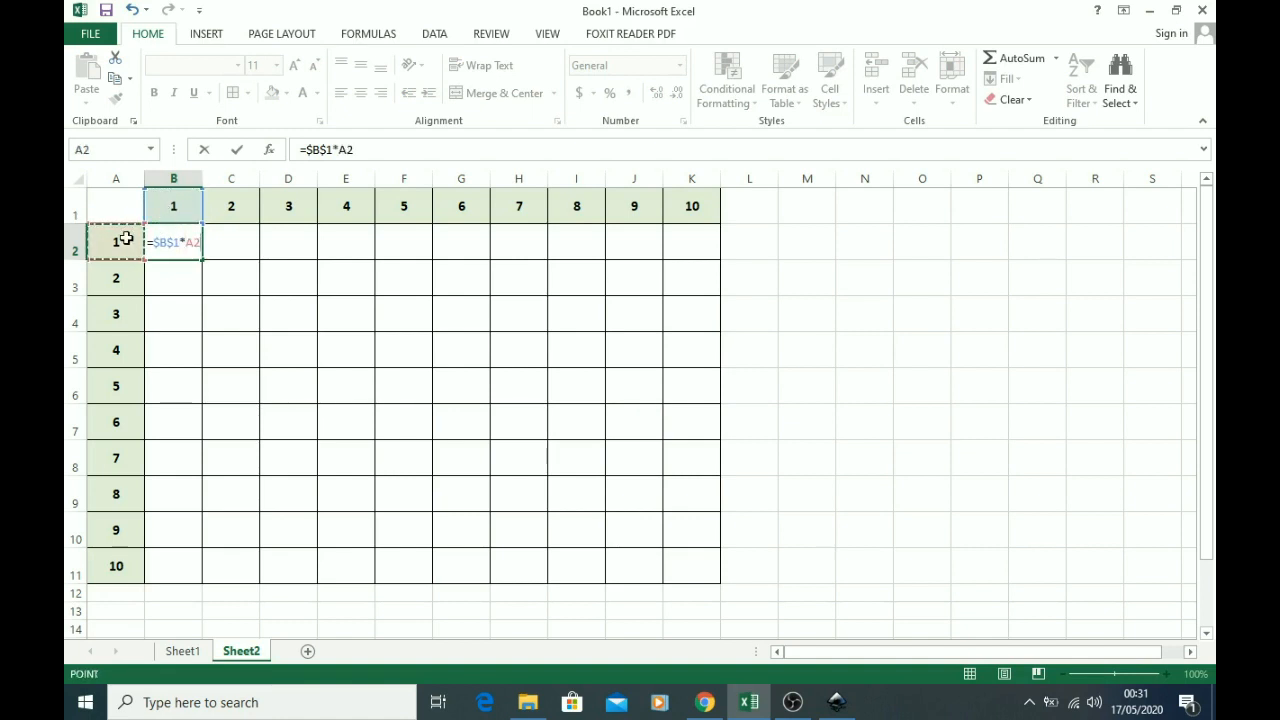
{"action": "key", "text": "F4"}
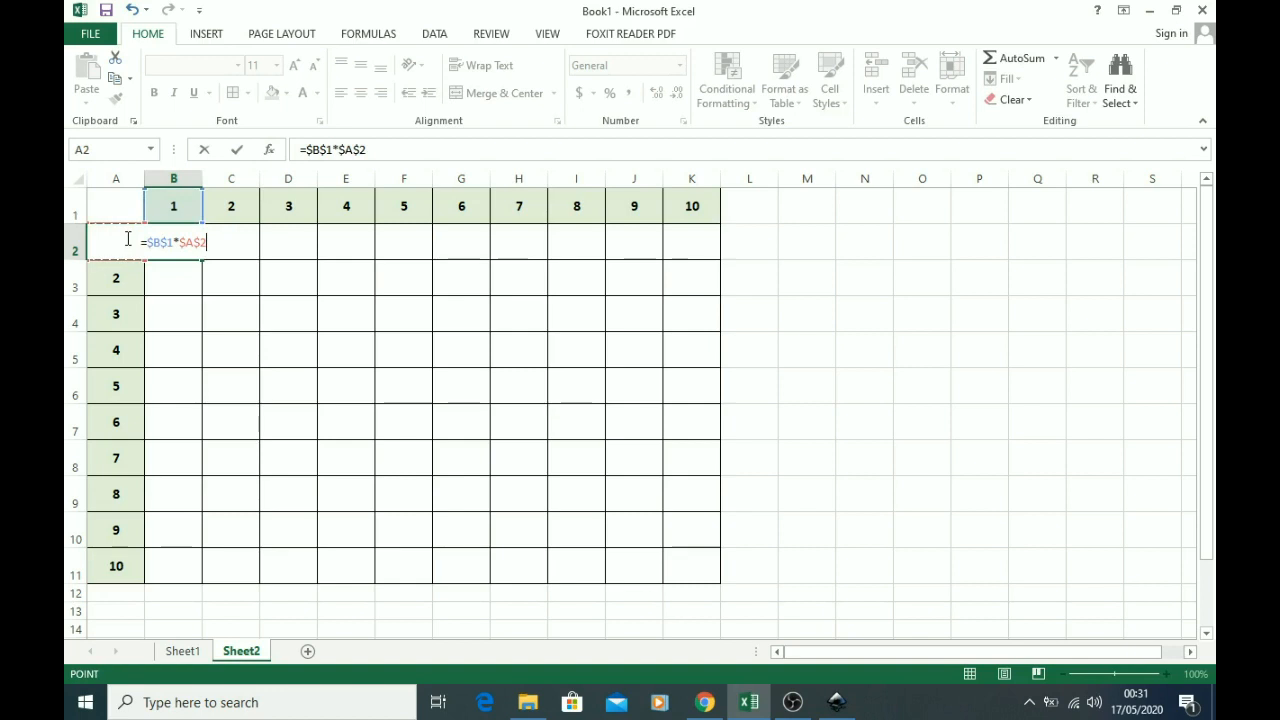
{"action": "key", "text": "ctrl+Return"}
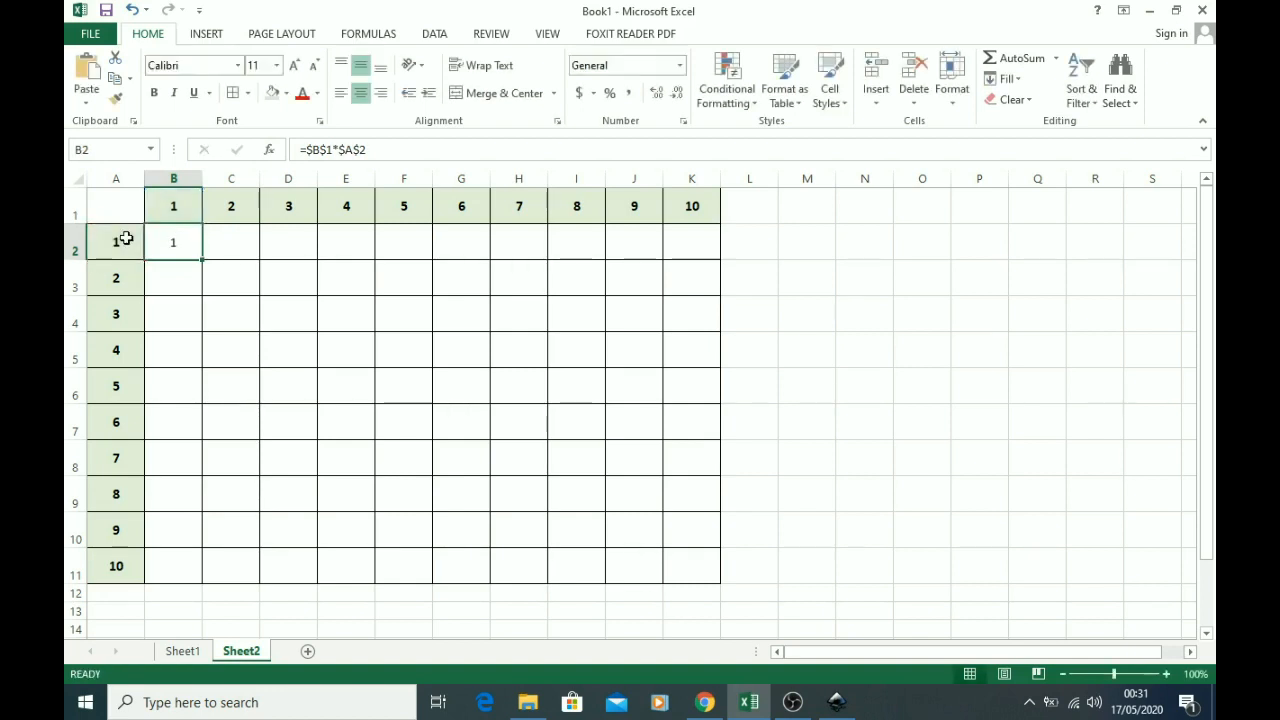
Fill the absolute-reference formula from B2 across the grid to K11 and check the references in C3 and D4
{"action": "left_click_drag", "start_coordinate": [201, 259], "coordinate": [707, 588]}
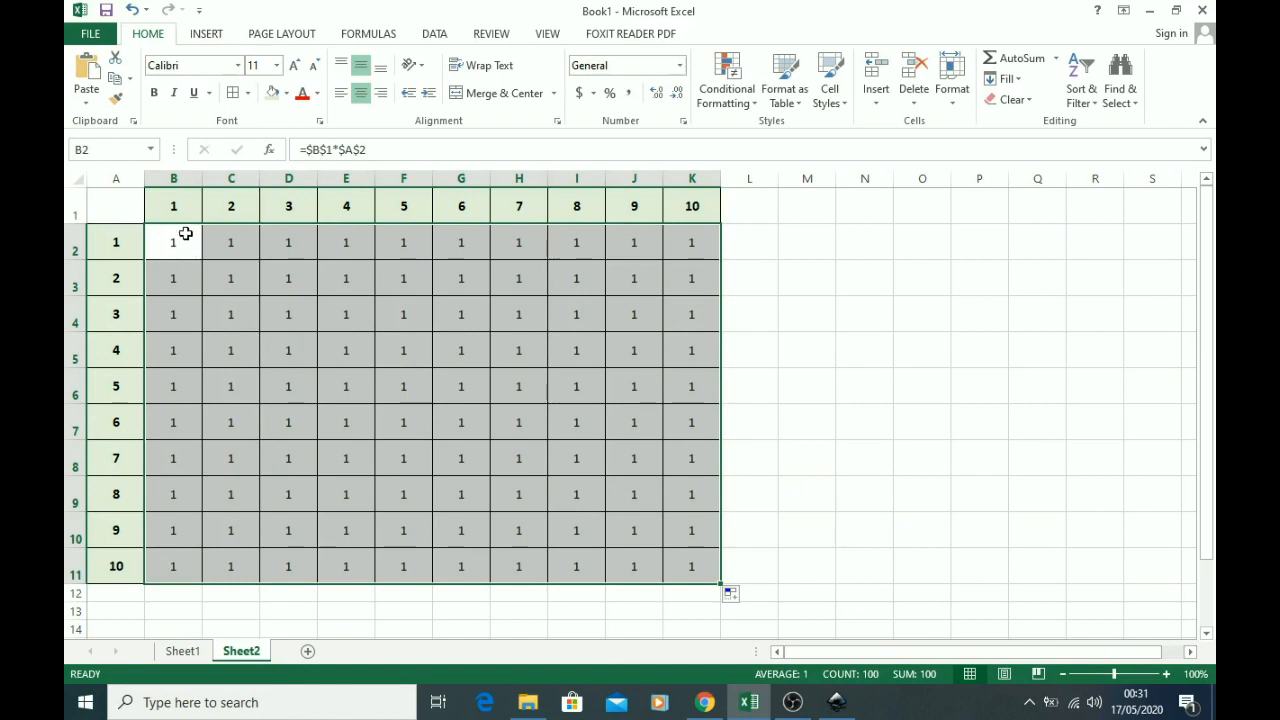
{"action": "left_click", "coordinate": [240, 287]}
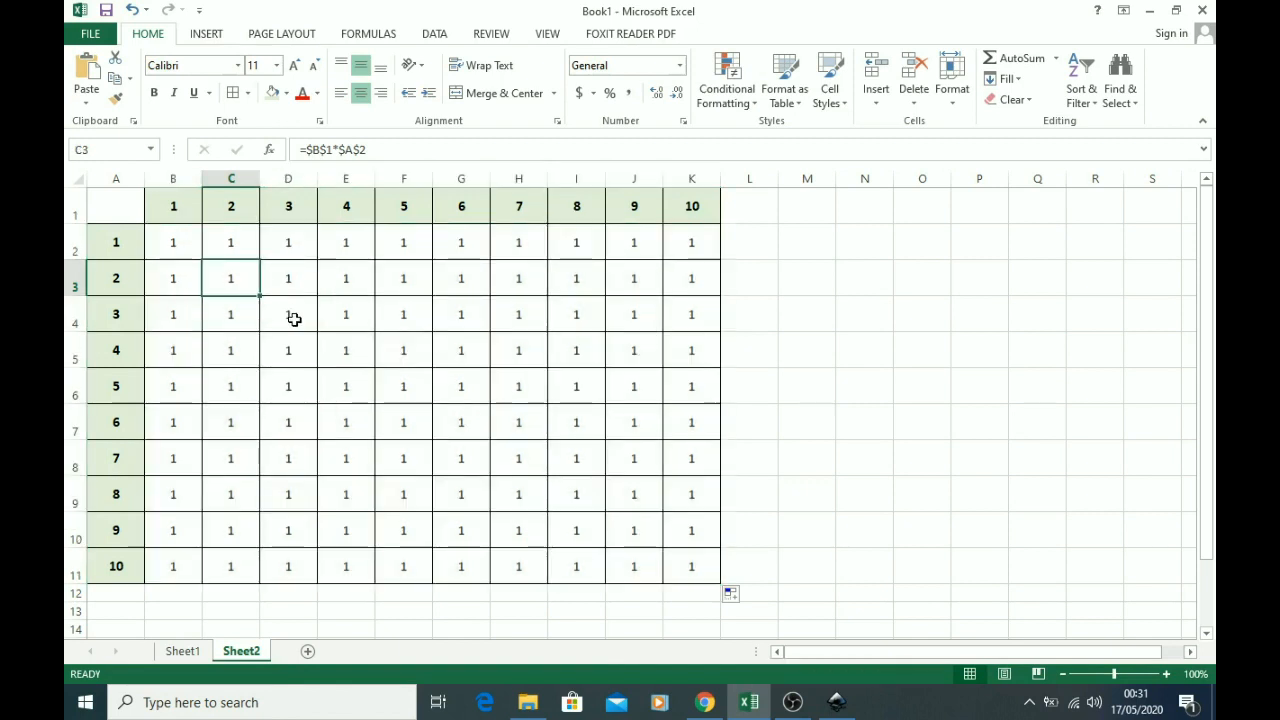
{"action": "left_click", "coordinate": [285, 314]}
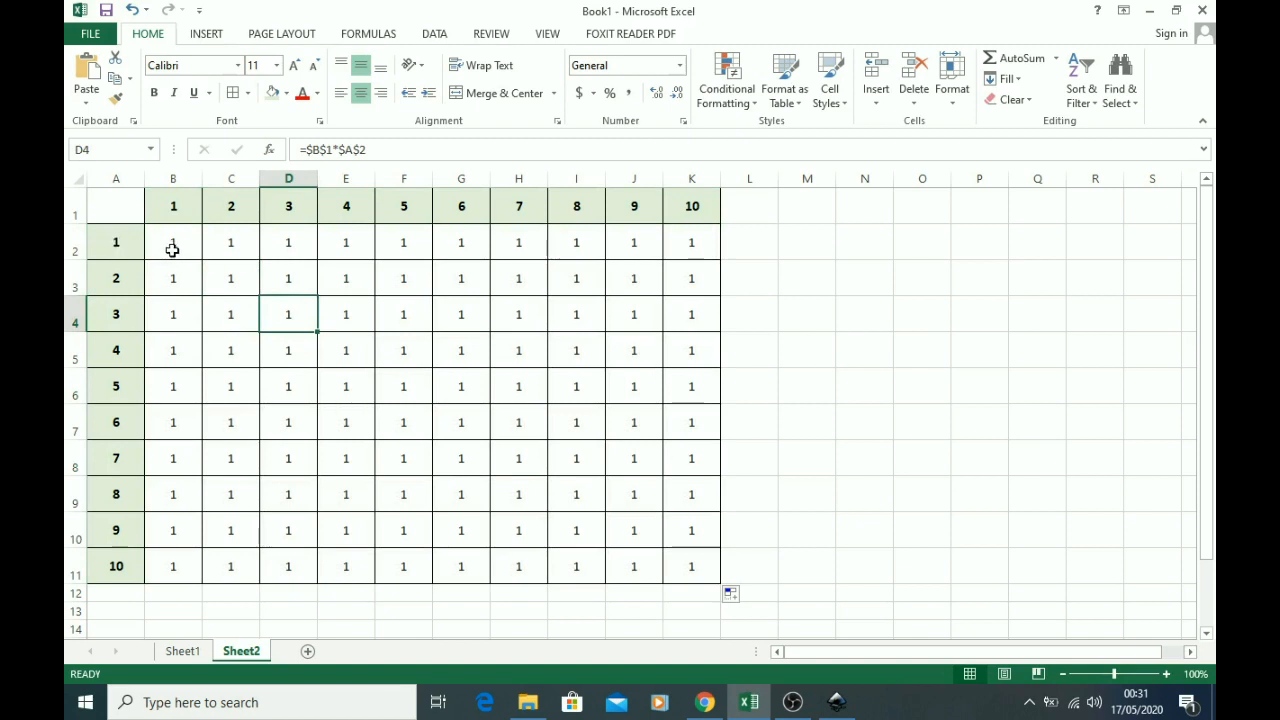
Clear the absolute-reference formulas from the multiplication grid in B2:K11
{"action": "left_click_drag", "start_coordinate": [172, 242], "coordinate": [677, 563]}
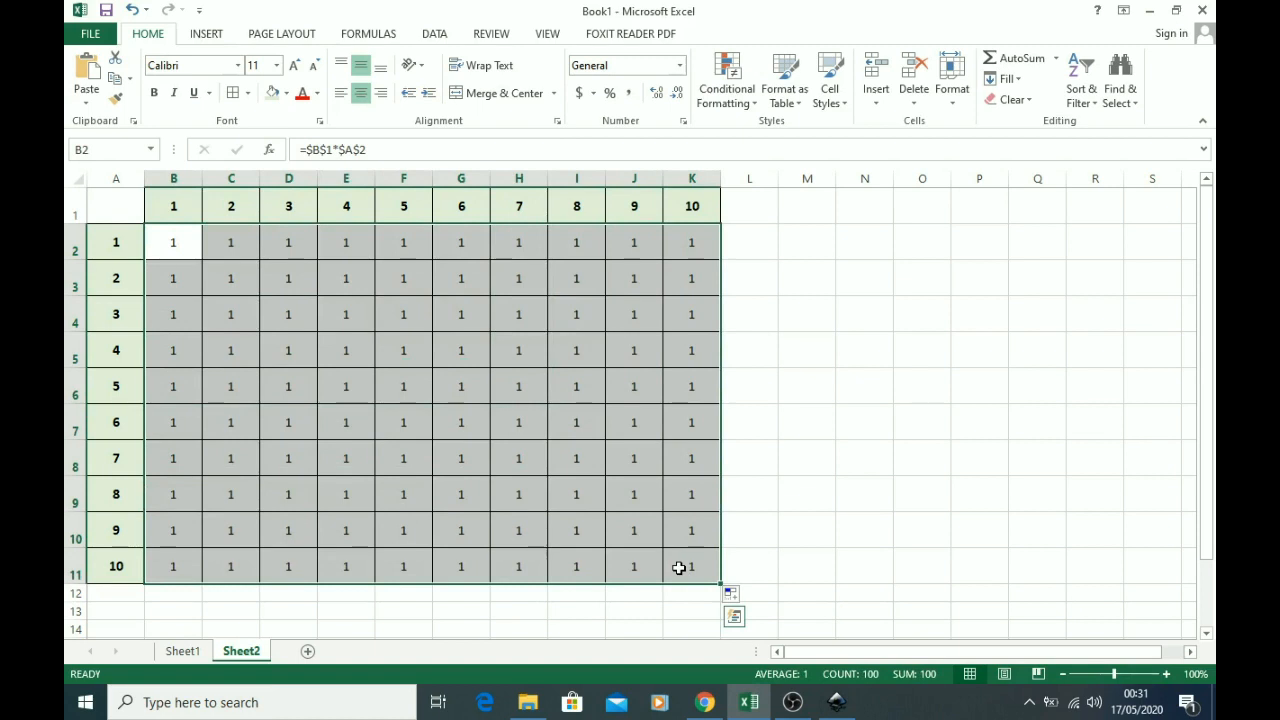
{"action": "key", "text": "Delete"}
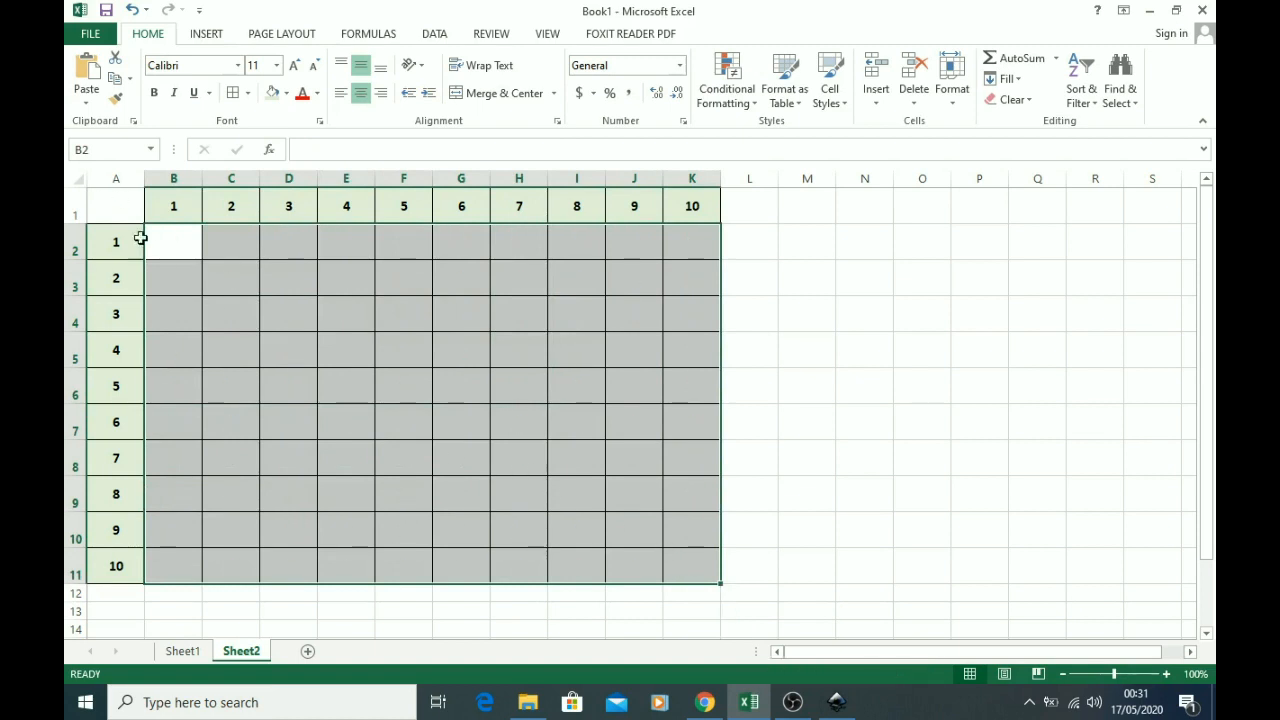
Enter the mixed-reference formula =B$1*$A2 in B2, locking the row of the column header and the column of the row header
{"action": "left_click", "coordinate": [177, 246]}
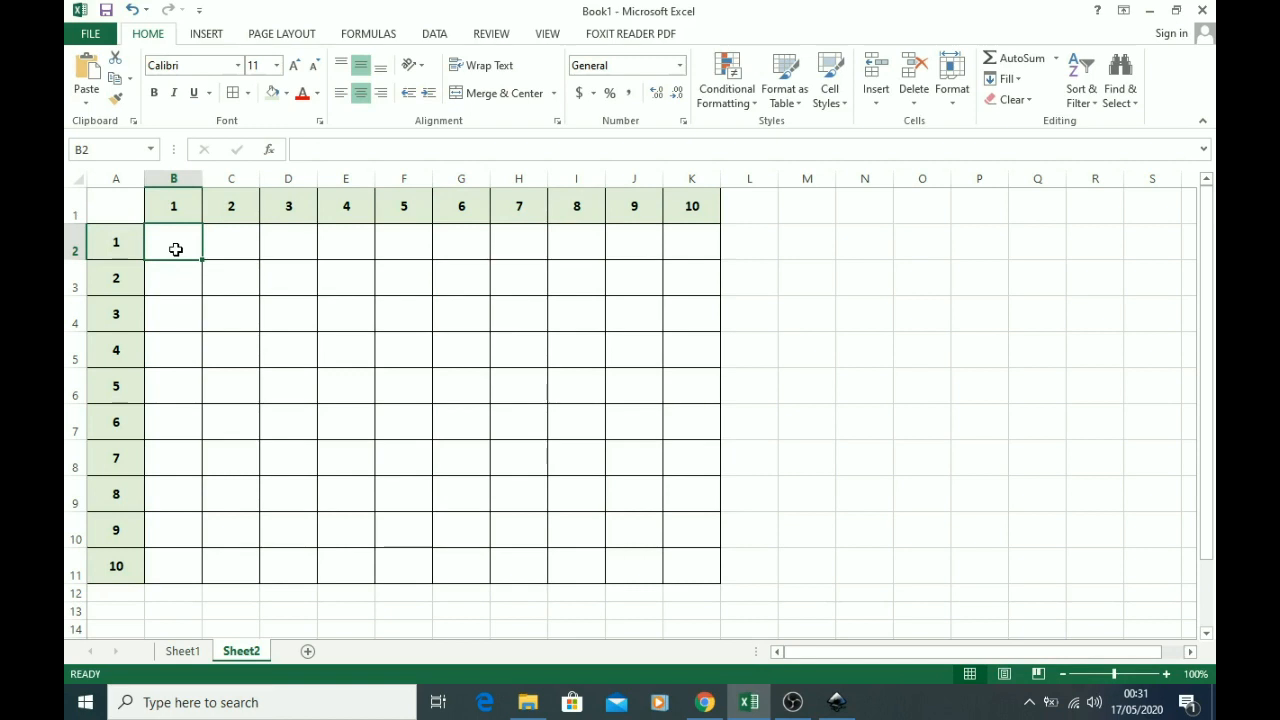
{"action": "type", "text": "="}
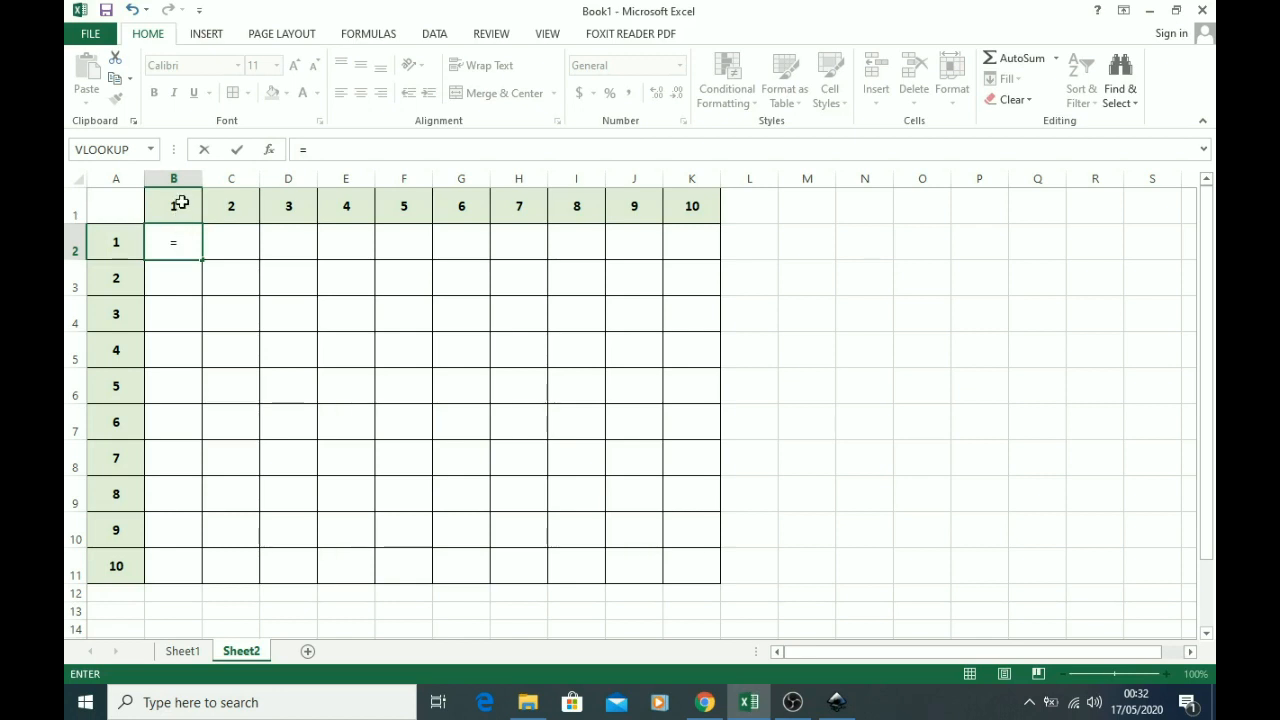
{"action": "left_click", "coordinate": [180, 203]}
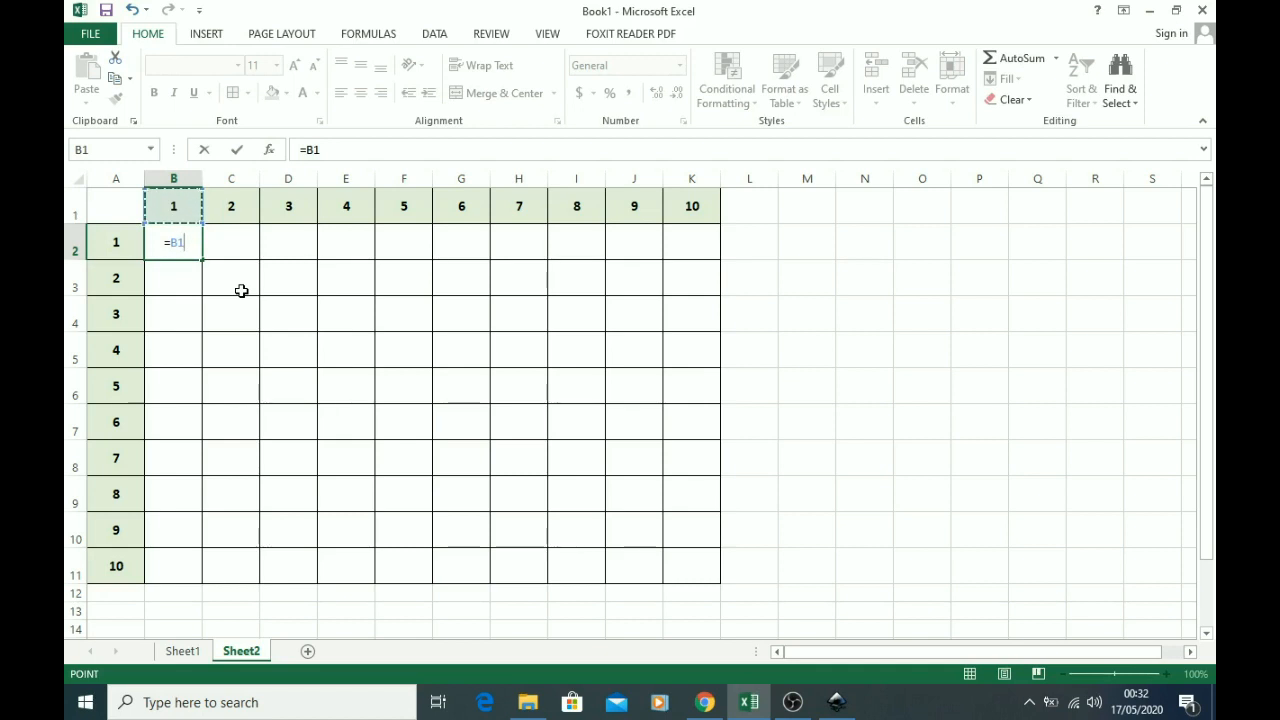
{"action": "key", "text": "F4"}
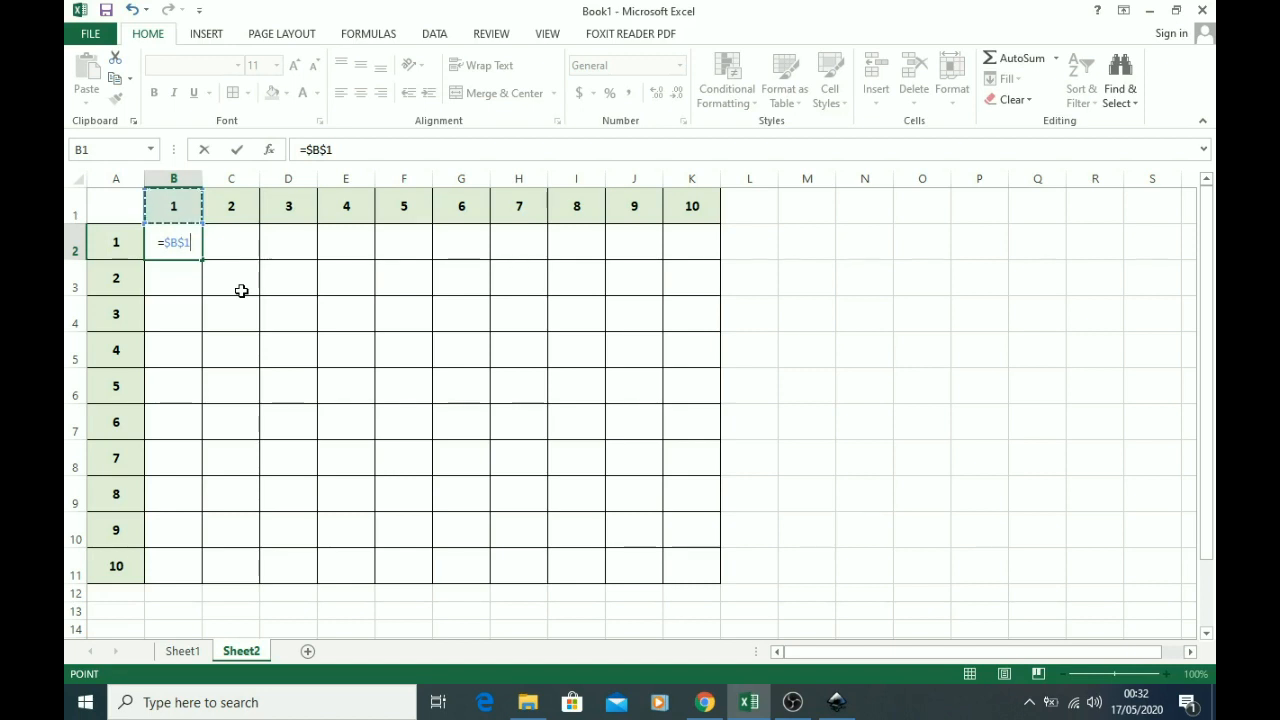
{"action": "key", "text": "F4"}
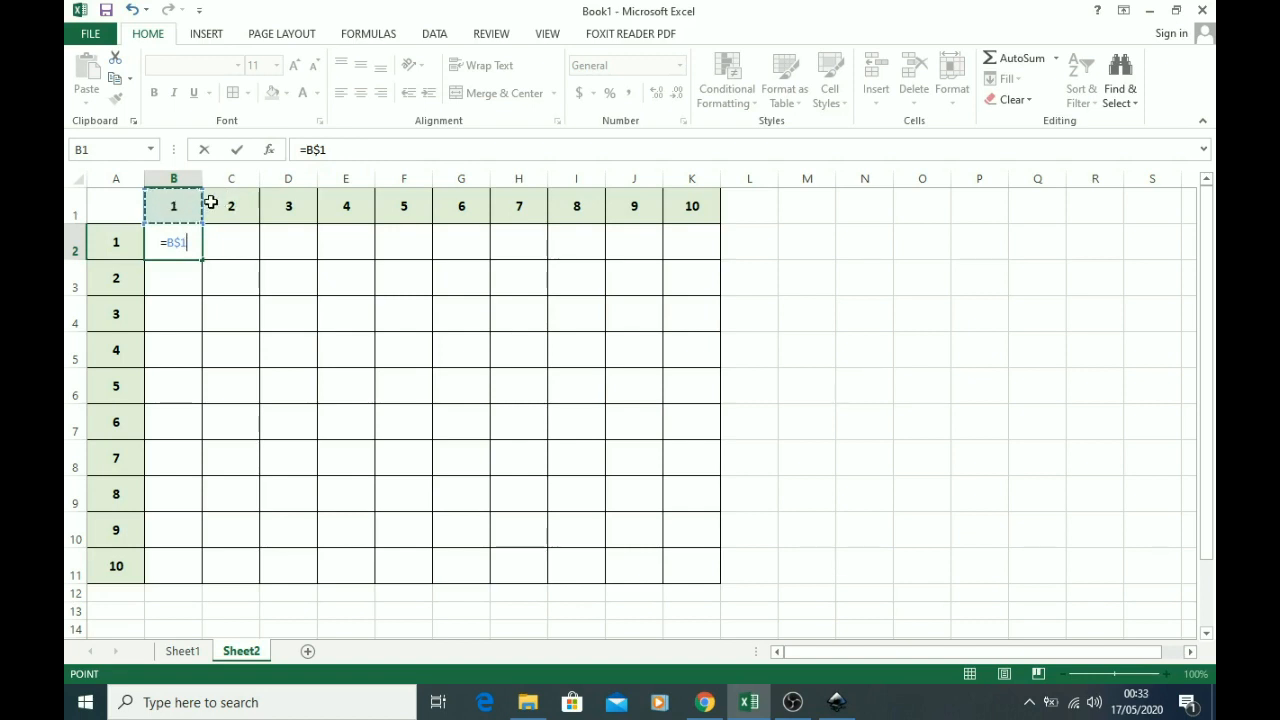
{"action": "type", "text": "*"}
{"action": "left_click", "coordinate": [120, 244]}
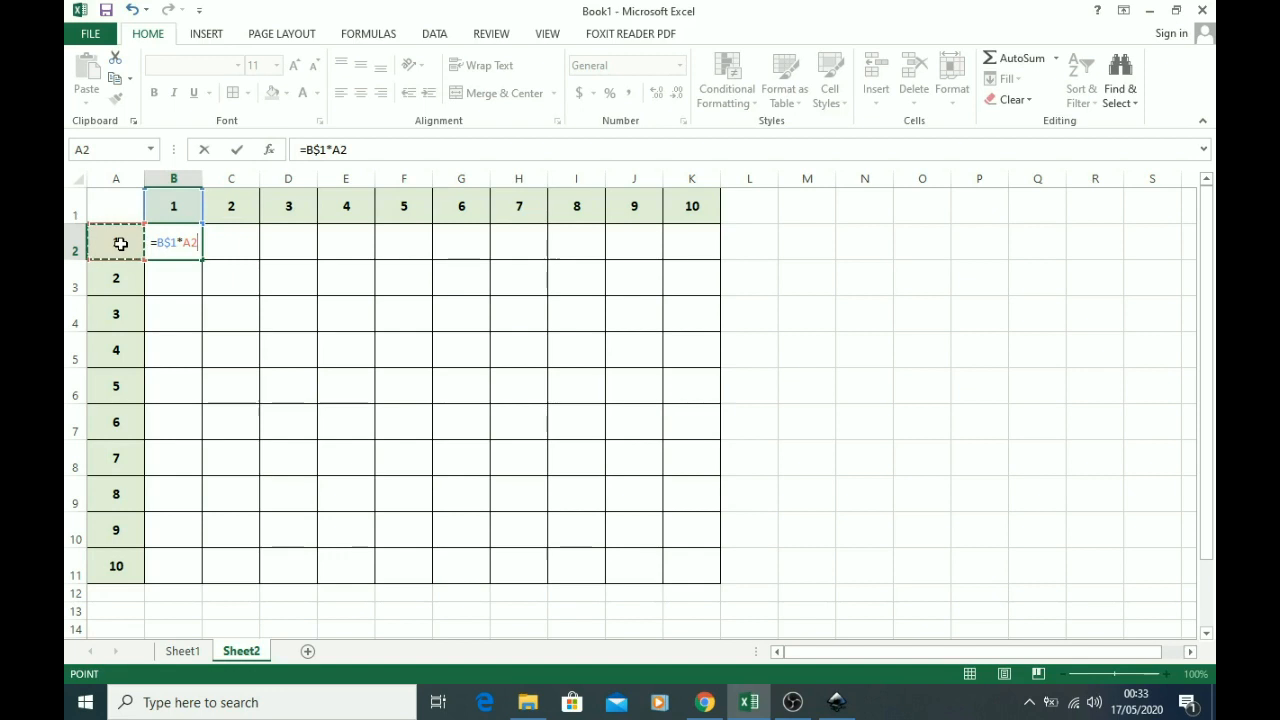
{"action": "key", "text": "F4"}
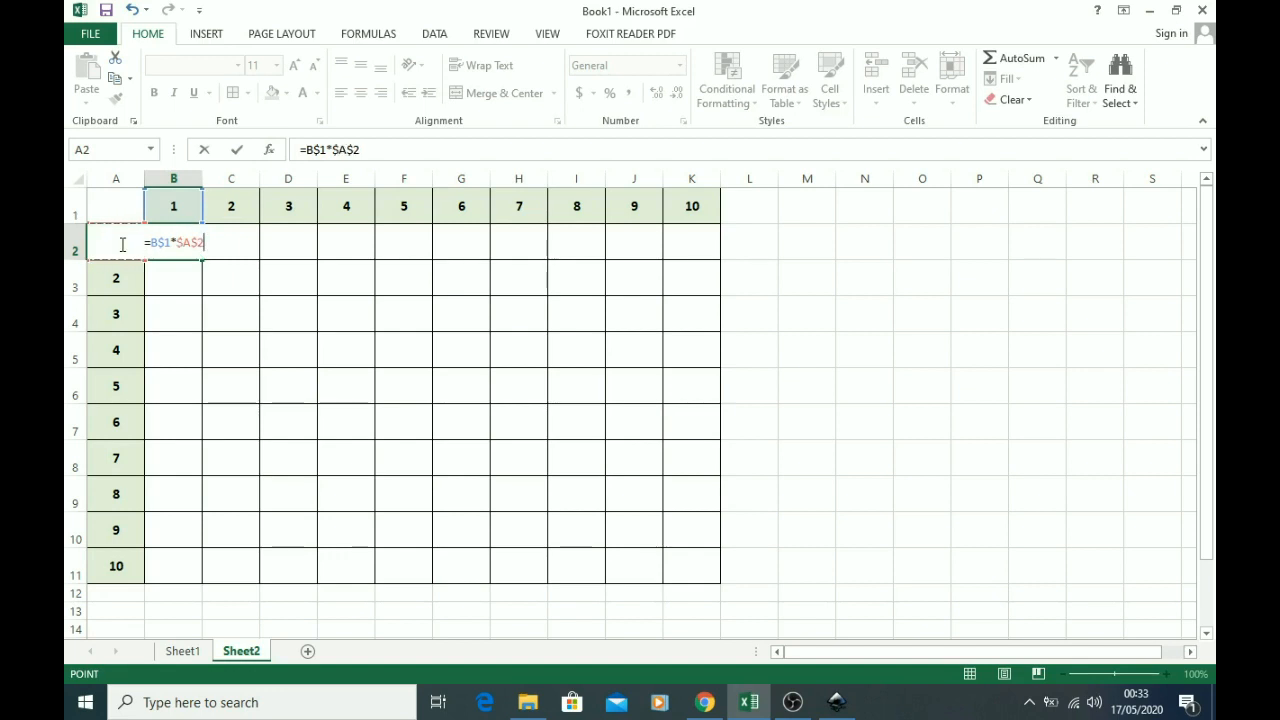
{"action": "key", "text": "F4"}
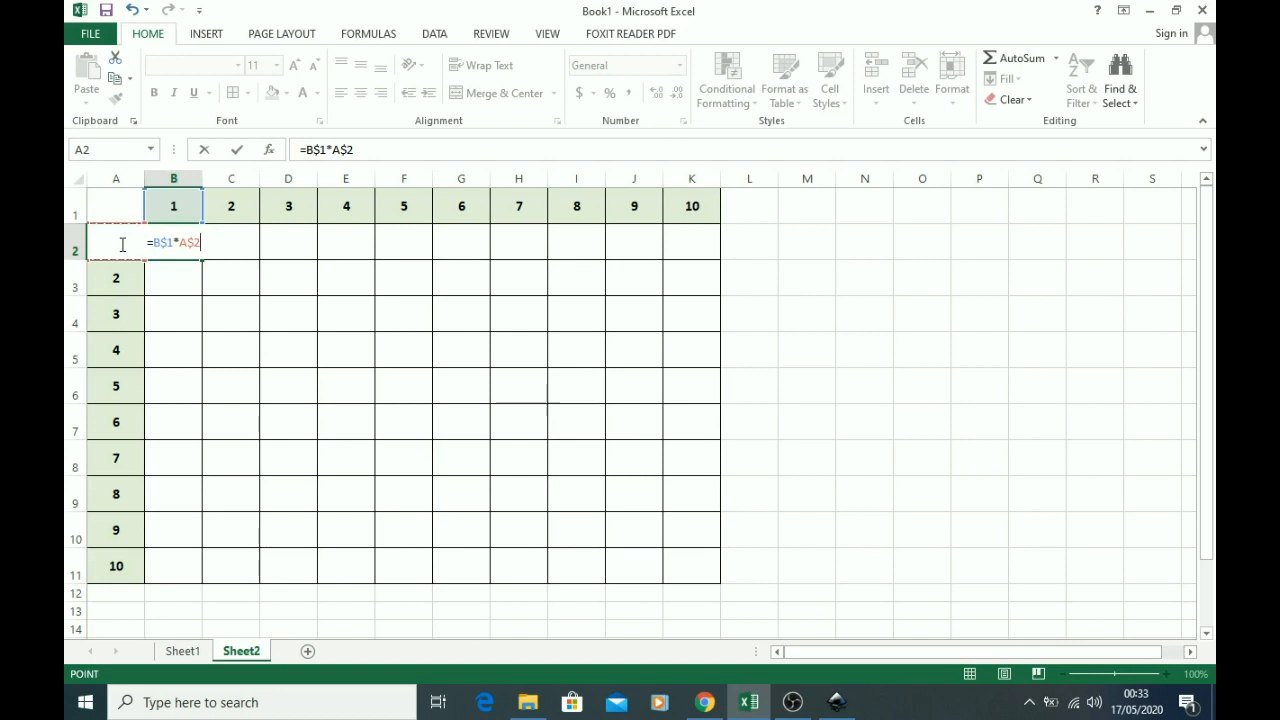
{"action": "key", "text": "F4"}
{"action": "key", "text": "ctrl+Return"}
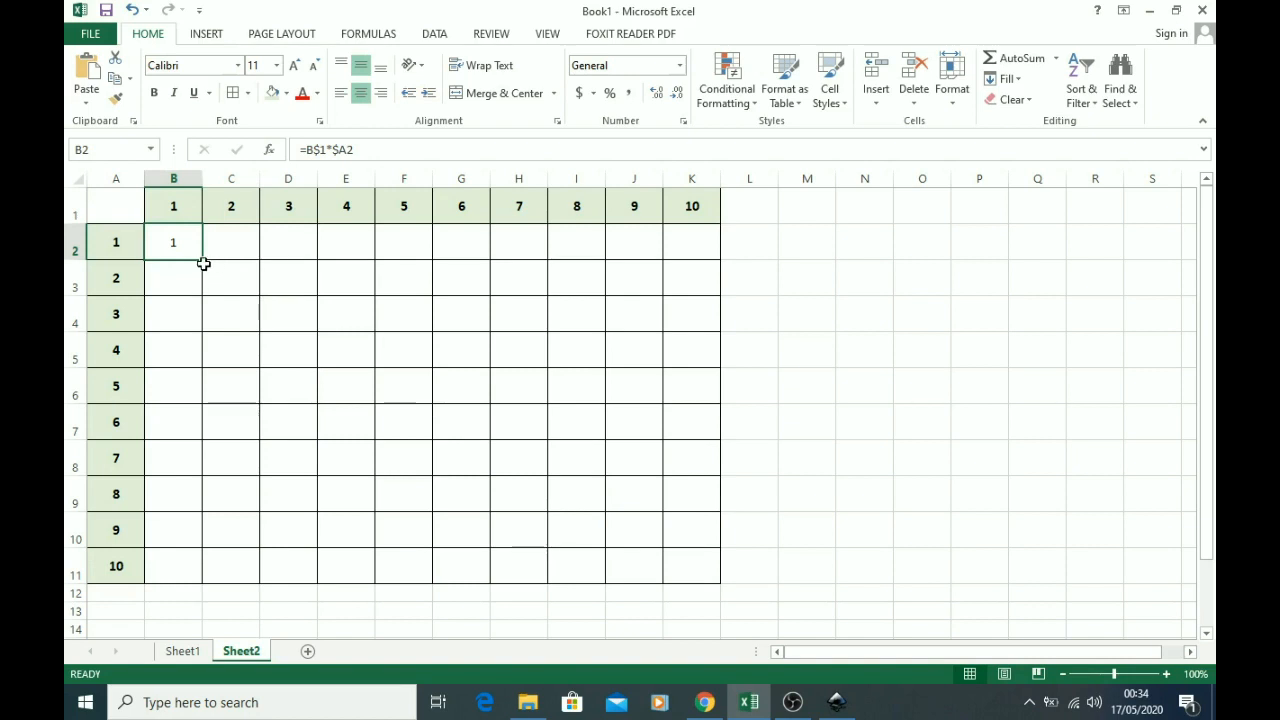
Fill the mixed-reference formula from B2 down to B11 and across to K11, and check the references in E4, H6 and K11
{"action": "left_click_drag", "start_coordinate": [202, 261], "coordinate": [209, 571]}
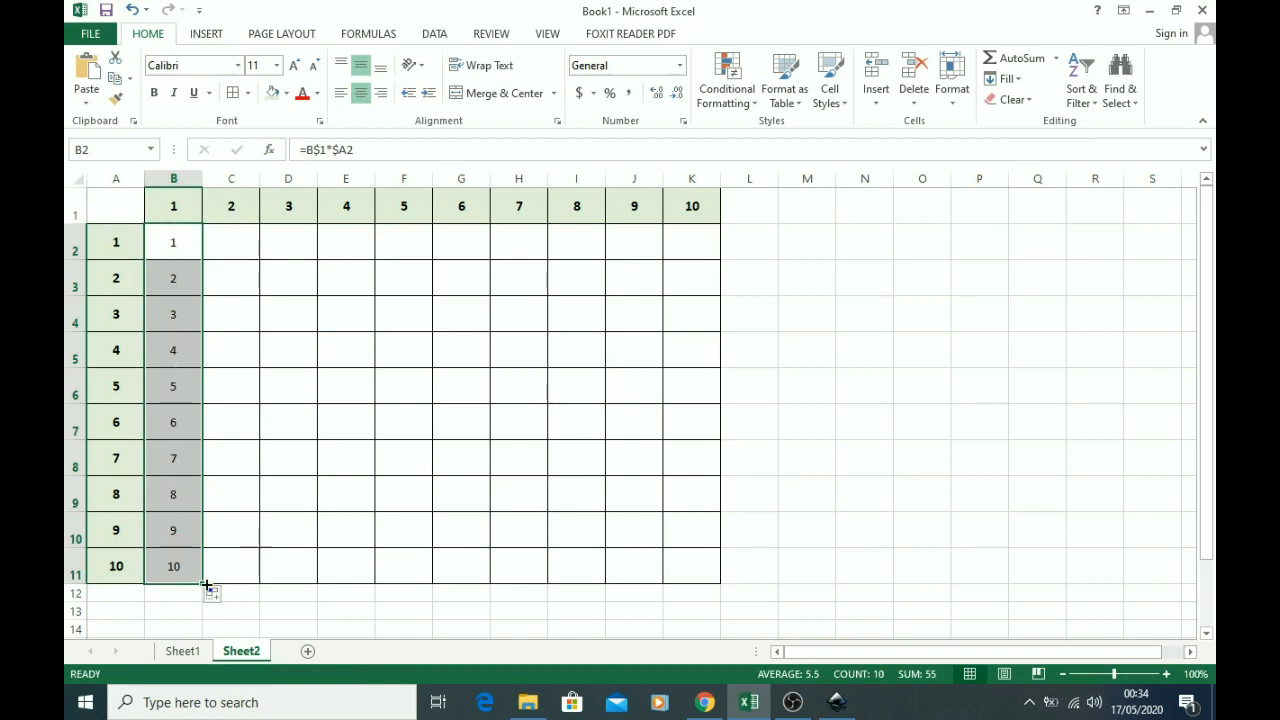
{"action": "left_click_drag", "start_coordinate": [203, 584], "coordinate": [706, 609]}
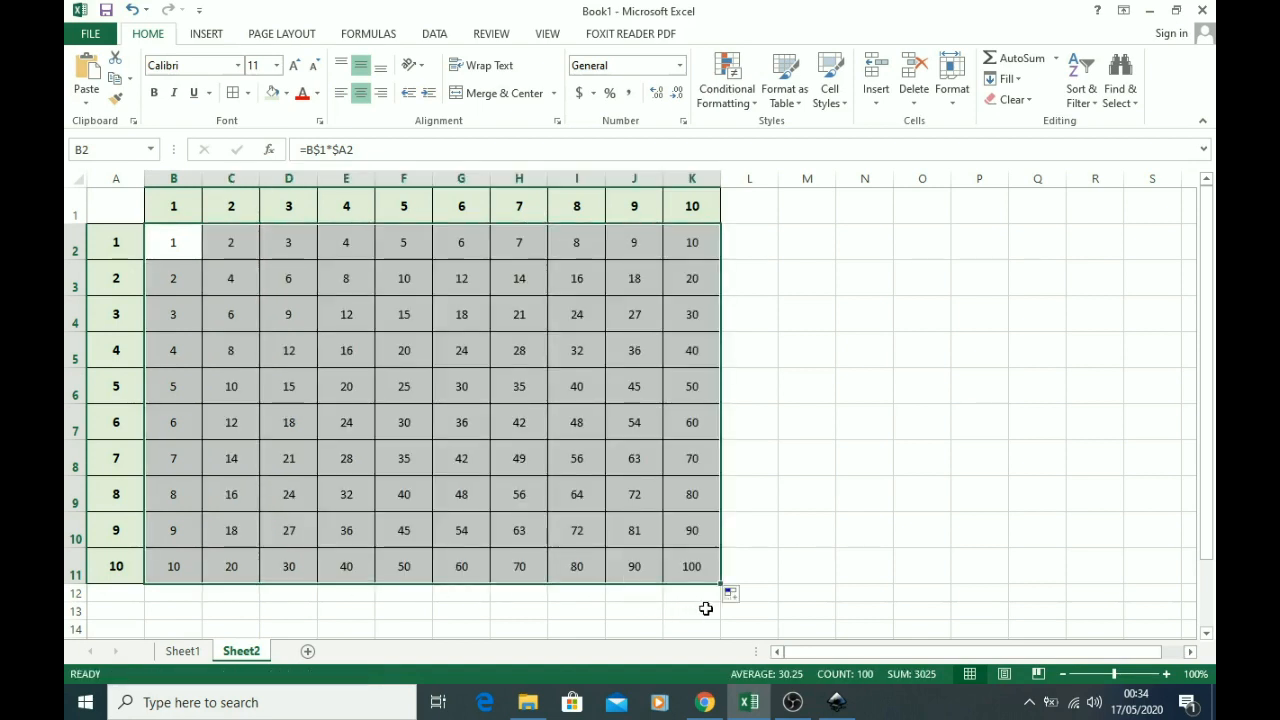
{"action": "left_click", "coordinate": [344, 317]}
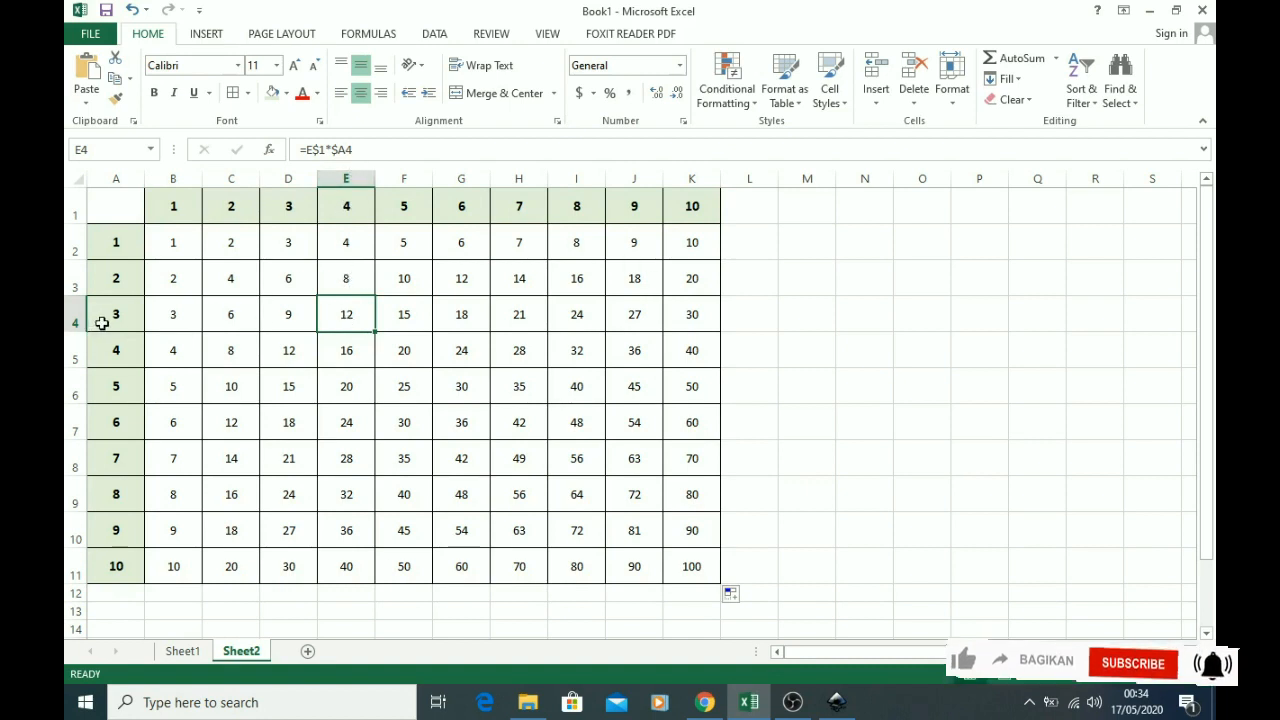
{"action": "left_click", "coordinate": [523, 389]}
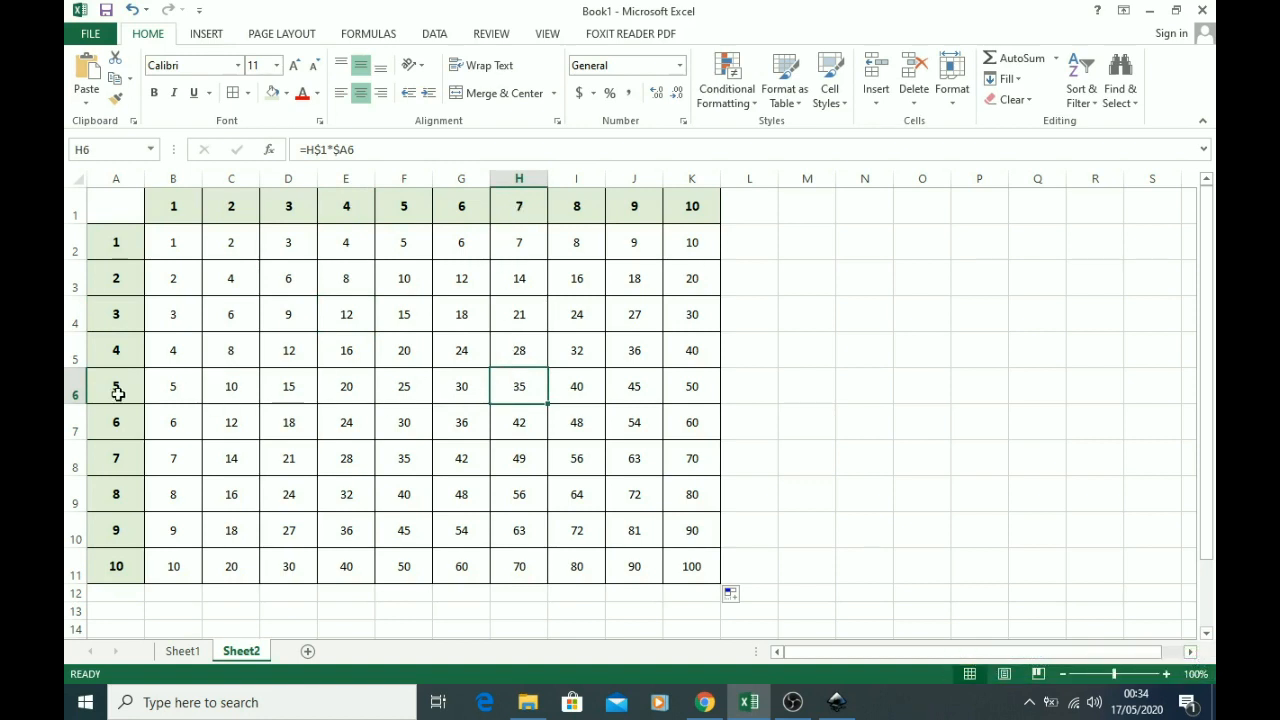
{"action": "left_click", "coordinate": [691, 566]}
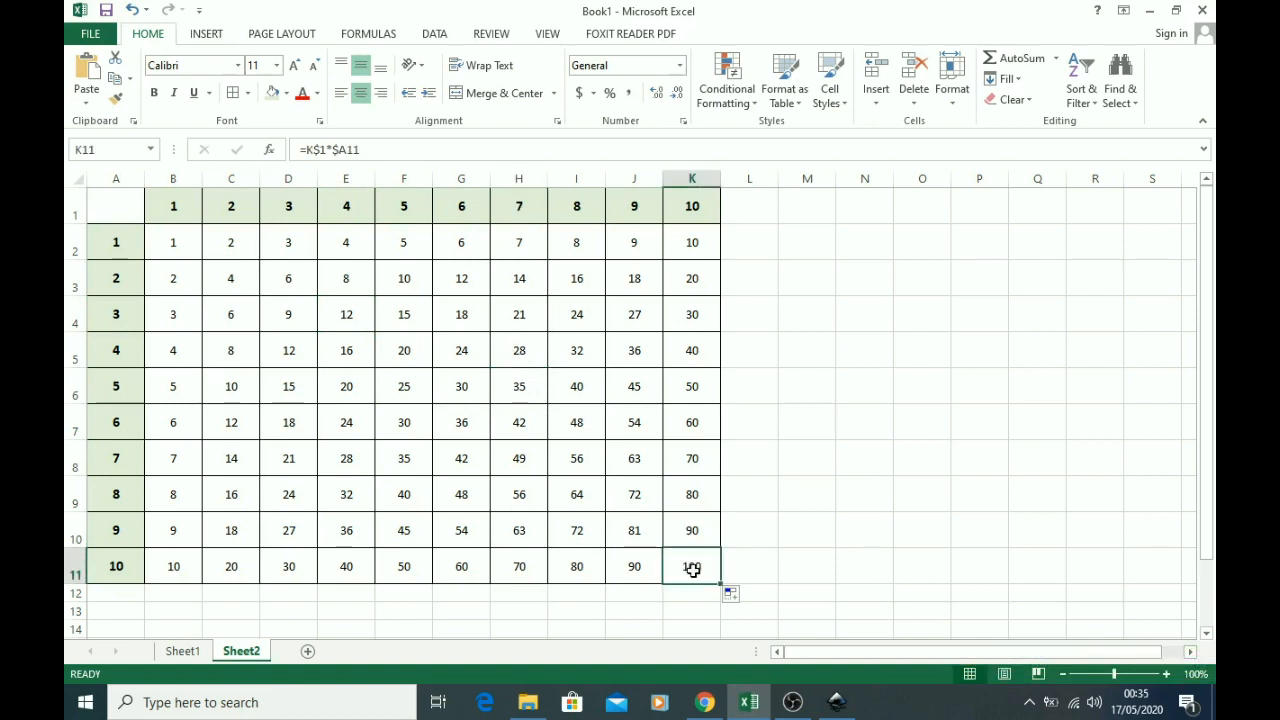